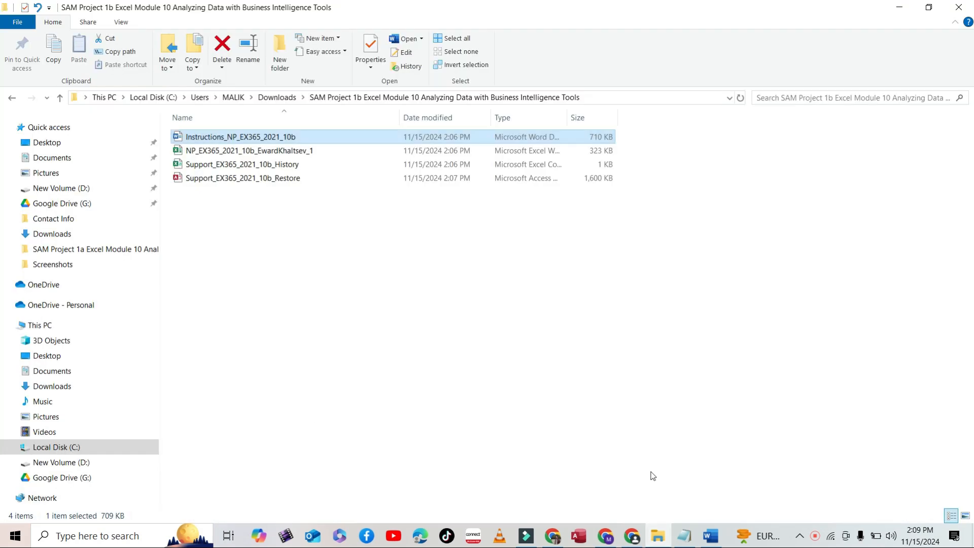
Open the NP_EX365_2021_10b workbook for editing and save a copy whose file name ends in 2 instead of 1
{"action": "double_click", "coordinate": [313, 153]}
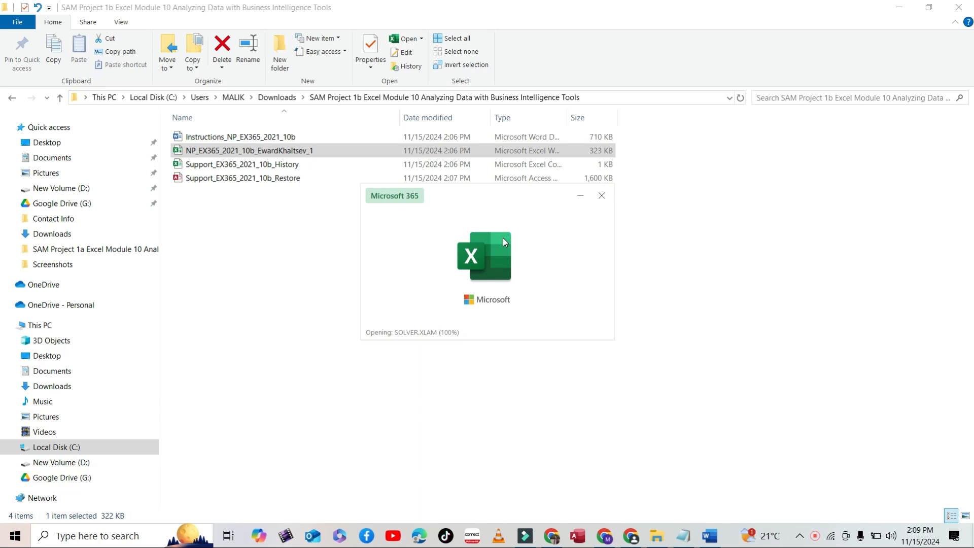
{"action": "left_click", "coordinate": [531, 61]}
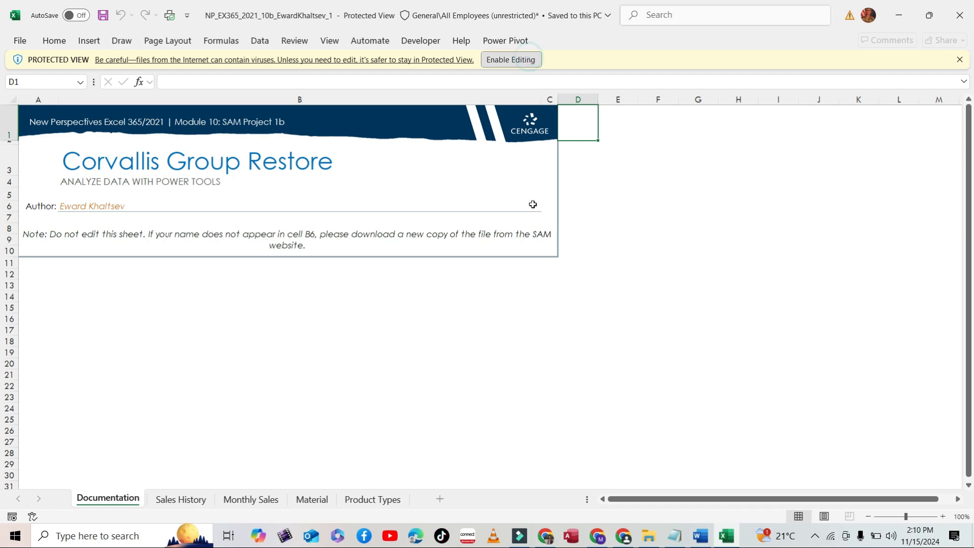
{"action": "left_click", "coordinate": [21, 40]}
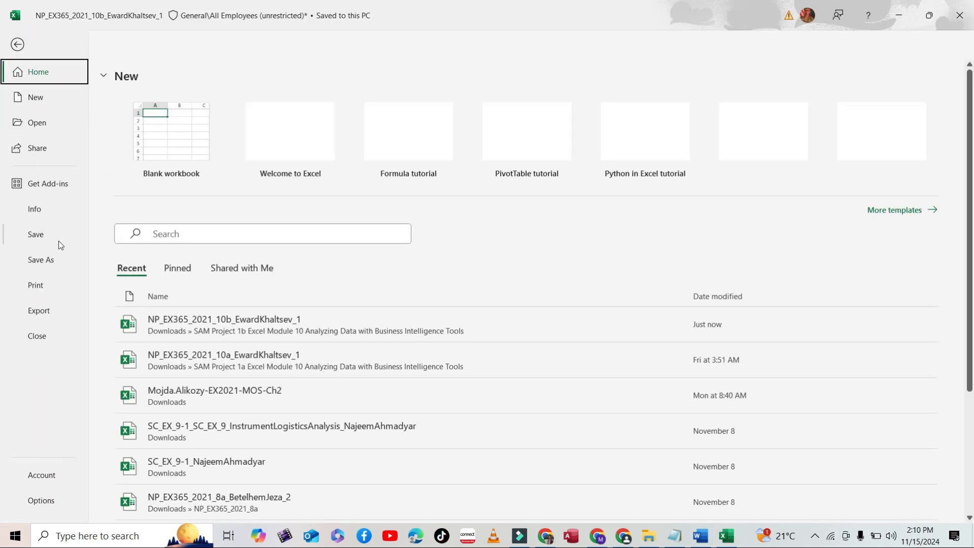
{"action": "left_click", "coordinate": [51, 259]}
{"action": "left_click", "coordinate": [190, 353]}
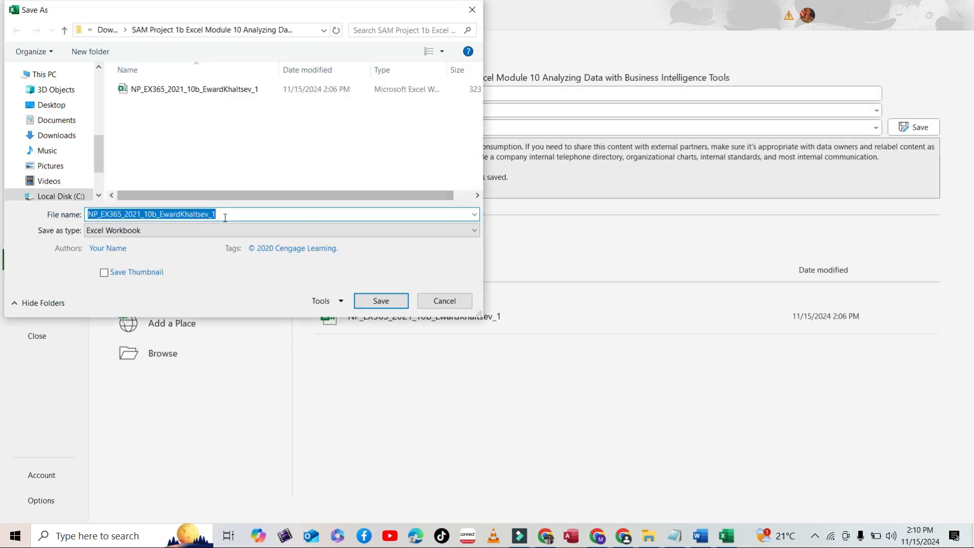
{"action": "left_click", "coordinate": [229, 216]}
{"action": "key", "text": "BackSpace"}
{"action": "type", "text": "2"}
{"action": "left_click", "coordinate": [380, 298]}
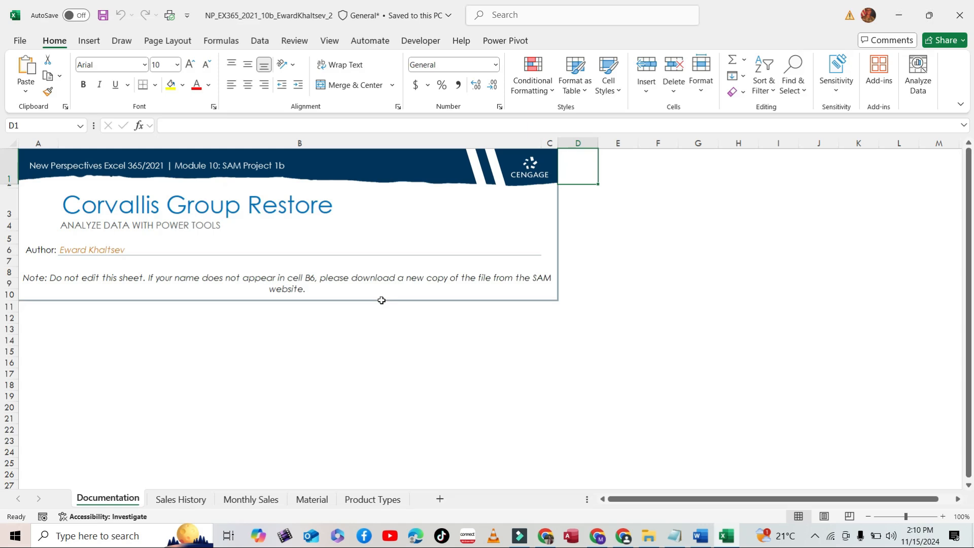
Switch to the Word instructions and highlight the introductory text of project step 1 in yellow
{"action": "left_click", "coordinate": [701, 536]}
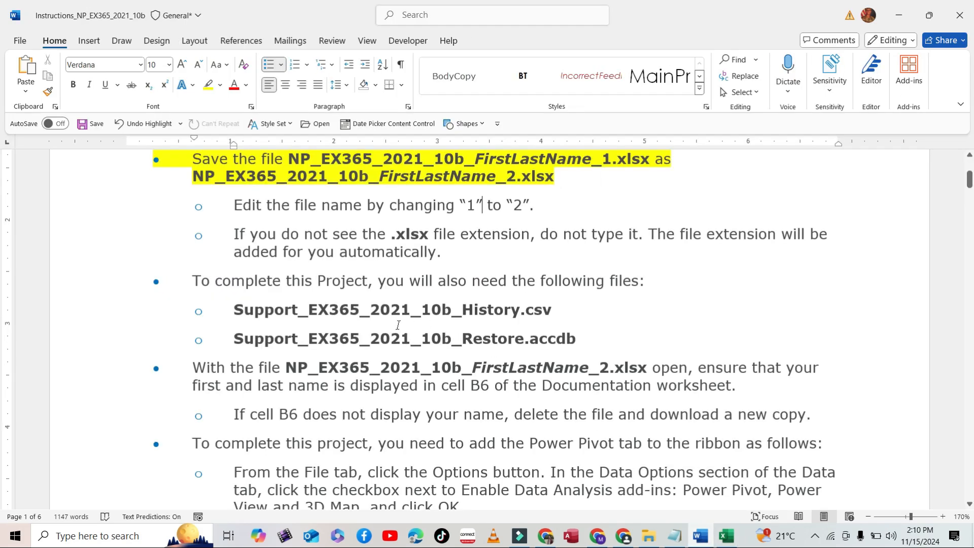
{"action": "scroll", "coordinate": [303, 351], "scroll_direction": "down", "scroll_amount": 7}
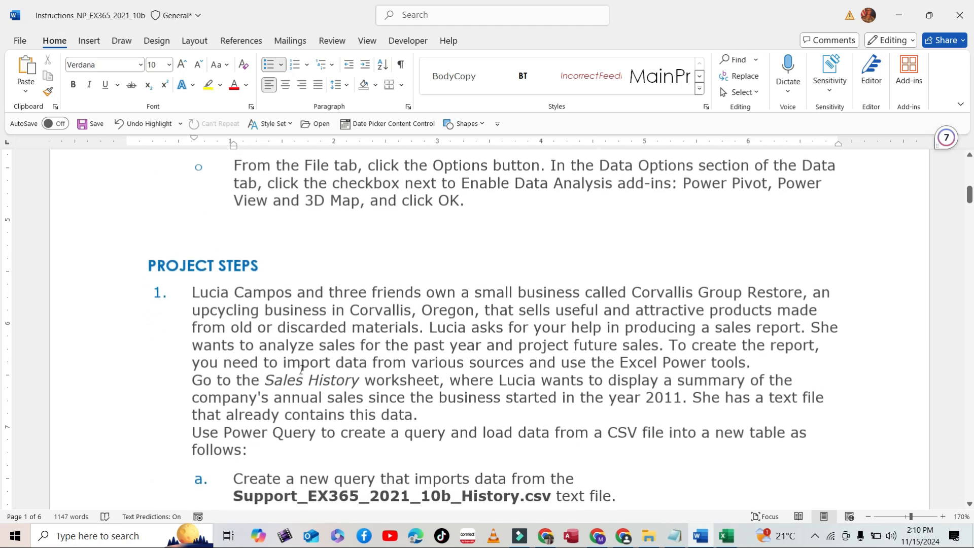
{"action": "left_click_drag", "start_coordinate": [198, 294], "coordinate": [530, 439]}
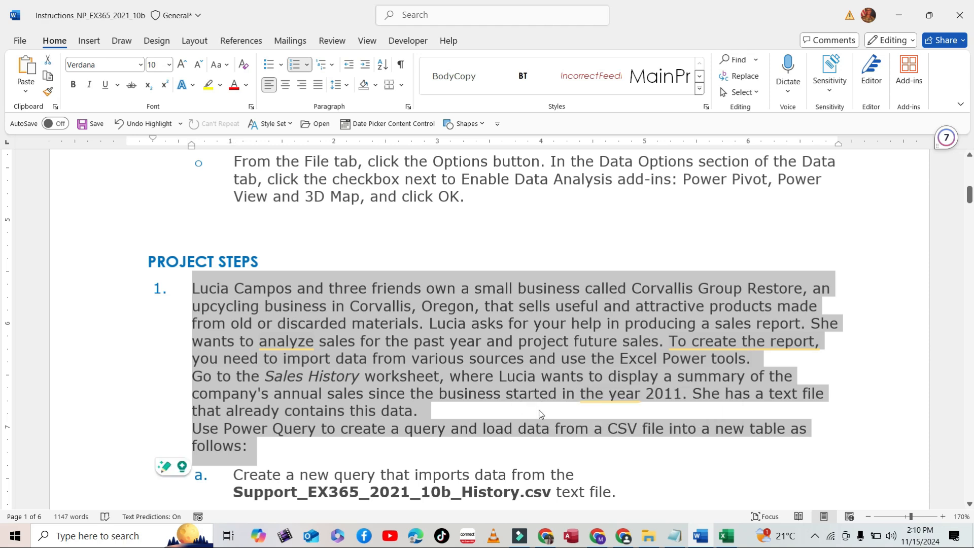
{"action": "left_click", "coordinate": [208, 86]}
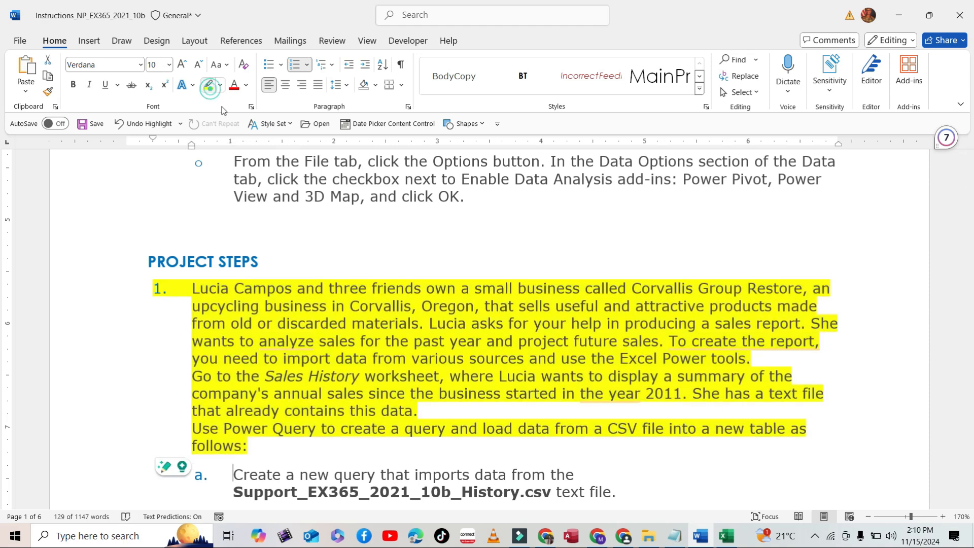
{"action": "key", "text": "Right"}
Read the step 1 introduction on data sources and the task, and open the Sales History worksheet in the Excel workbook
{"action": "scroll", "coordinate": [461, 306], "scroll_direction": "down", "scroll_amount": 2}
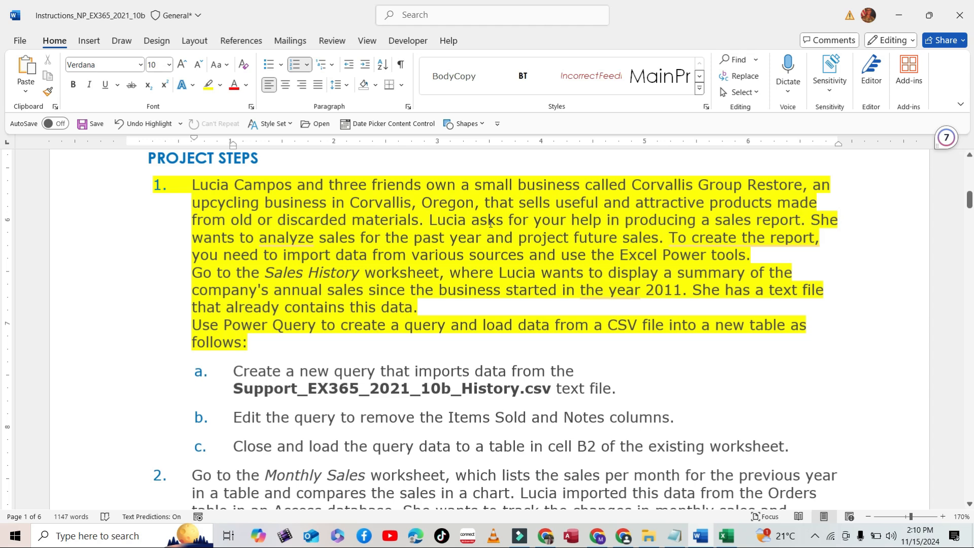
{"action": "left_click", "coordinate": [670, 236]}
{"action": "left_click_drag", "start_coordinate": [670, 236], "coordinate": [757, 255]}
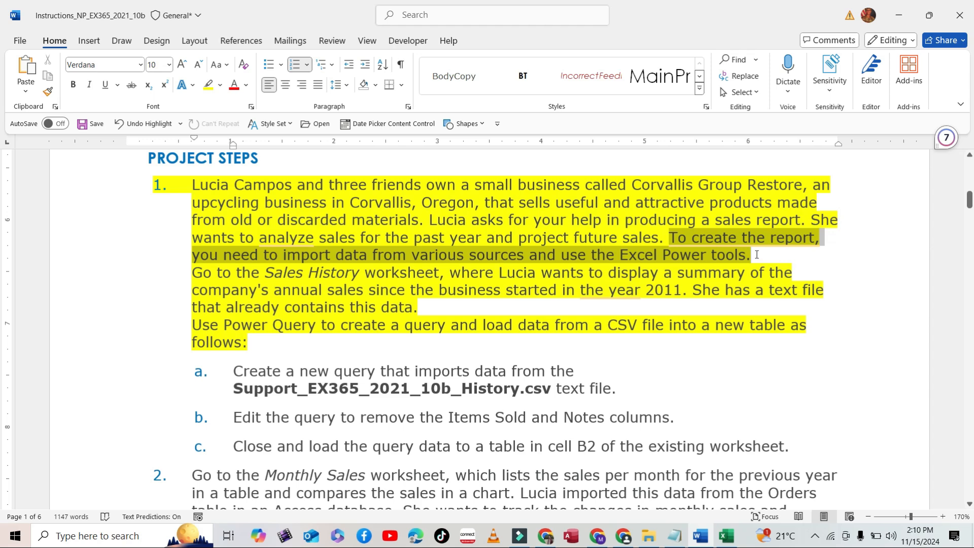
{"action": "left_click", "coordinate": [387, 273]}
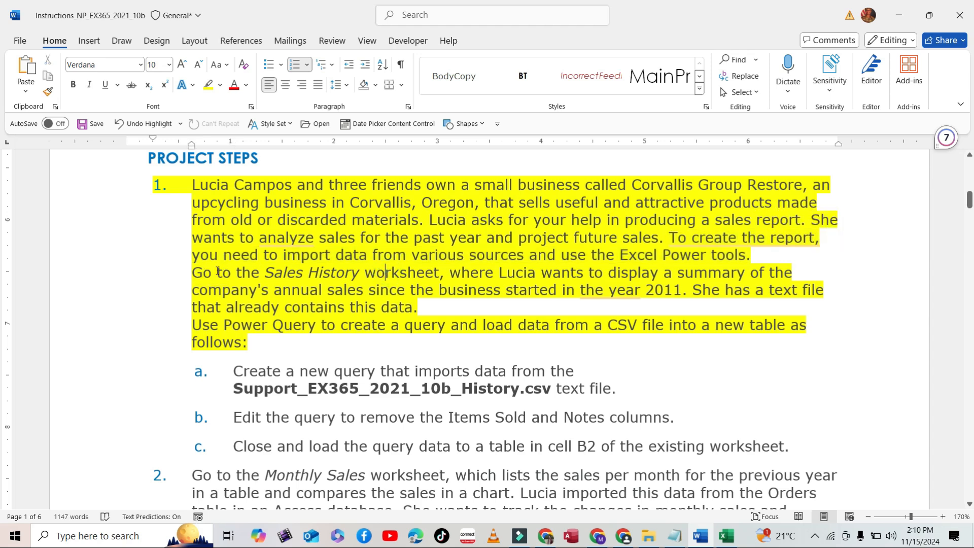
{"action": "left_click_drag", "start_coordinate": [197, 272], "coordinate": [620, 307]}
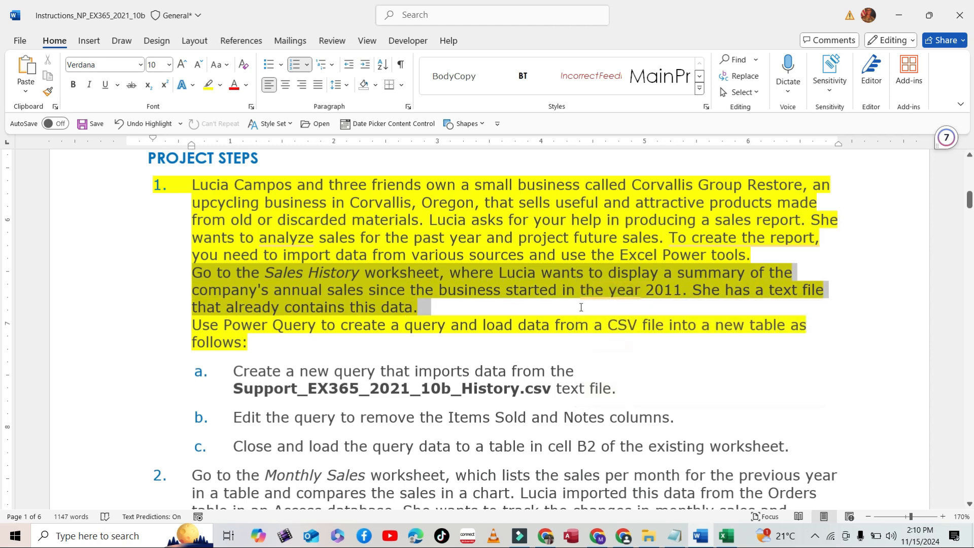
{"action": "scroll", "coordinate": [374, 274], "scroll_direction": "down", "scroll_amount": 1}
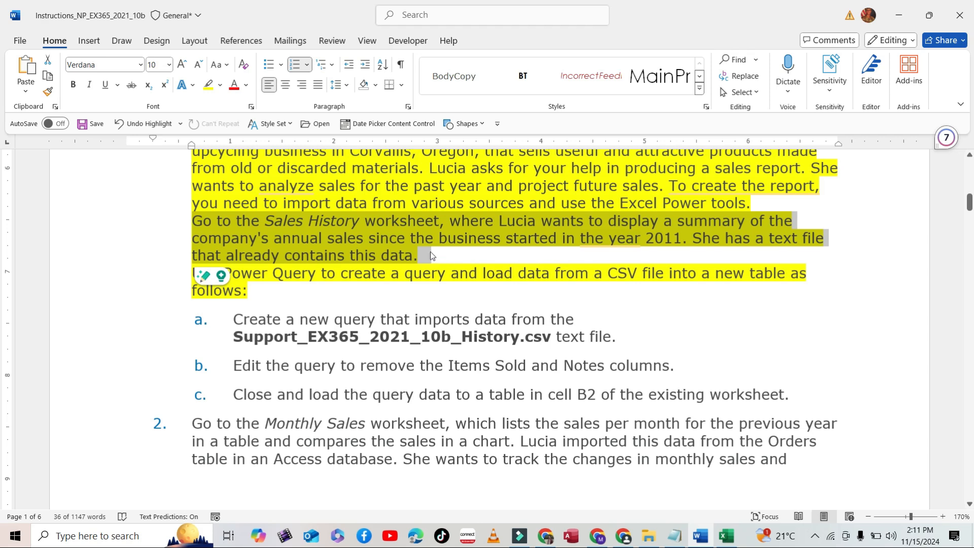
{"action": "left_click", "coordinate": [727, 535]}
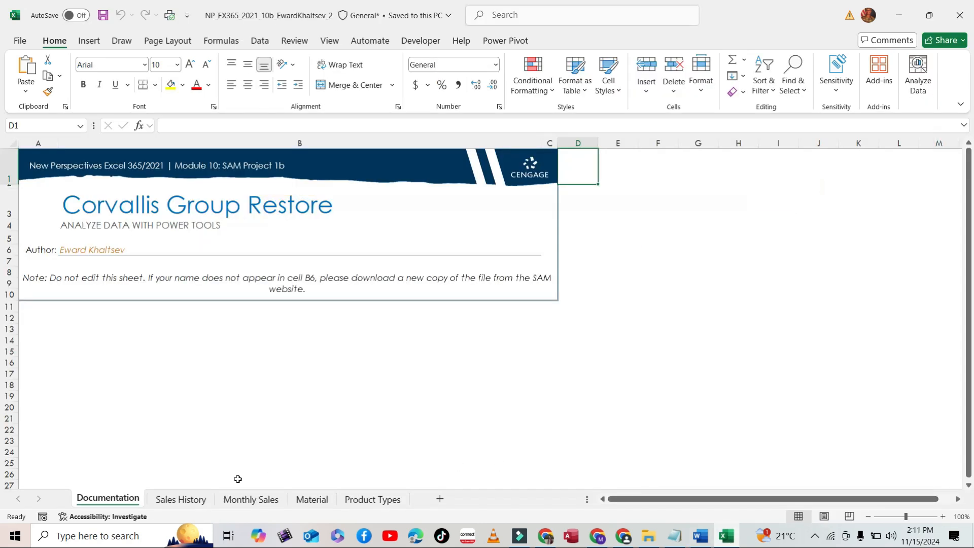
{"action": "left_click", "coordinate": [191, 502]}
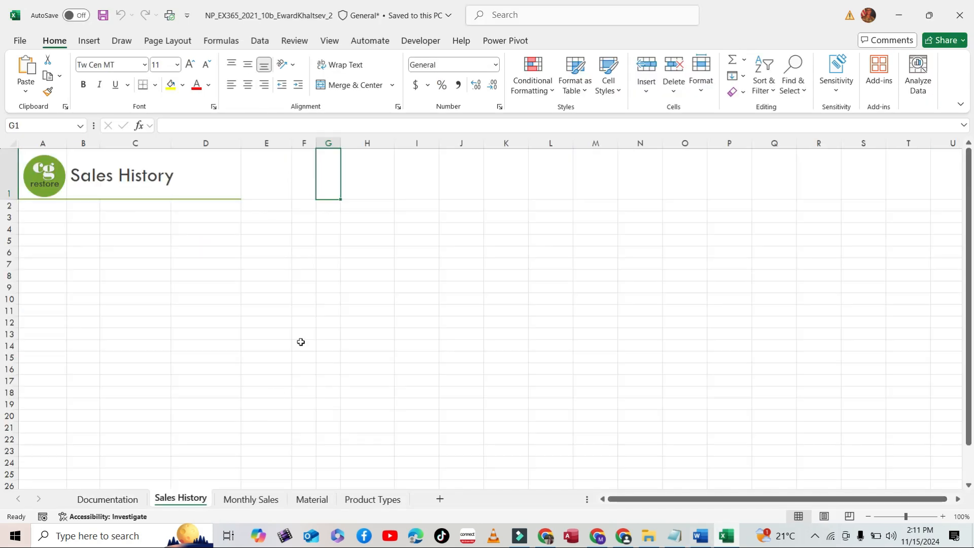
{"action": "left_click", "coordinate": [51, 207]}
Examine the Power Query task in the Word instructions, including substeps a to c on importing, editing and loading the CSV data
{"action": "left_click", "coordinate": [700, 534]}
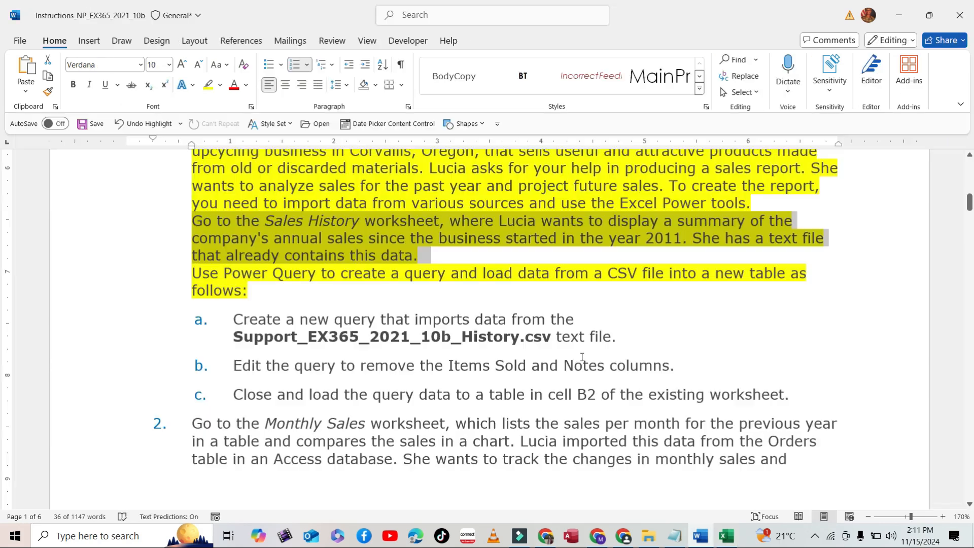
{"action": "left_click", "coordinate": [448, 269]}
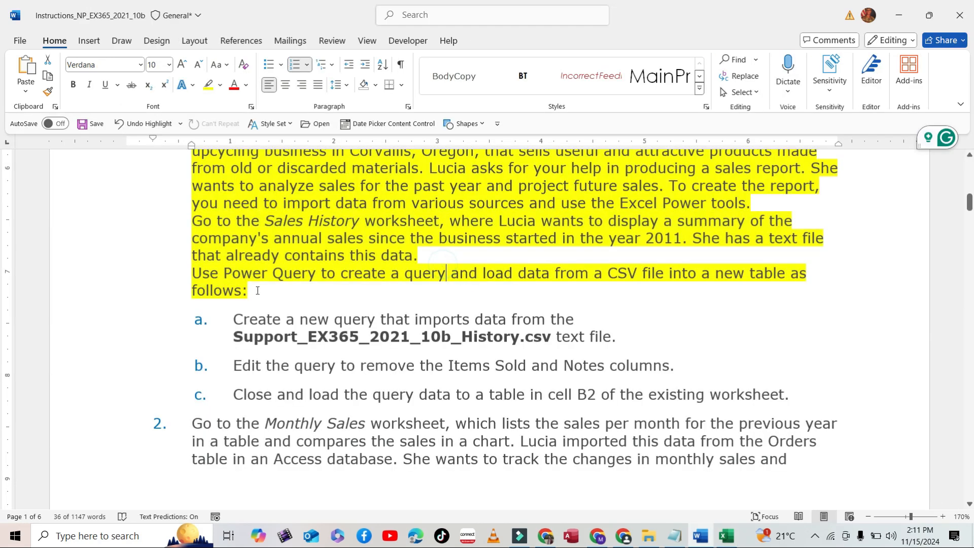
{"action": "triple_click", "coordinate": [190, 273]}
{"action": "scroll", "coordinate": [361, 229], "scroll_direction": "down", "scroll_amount": 1}
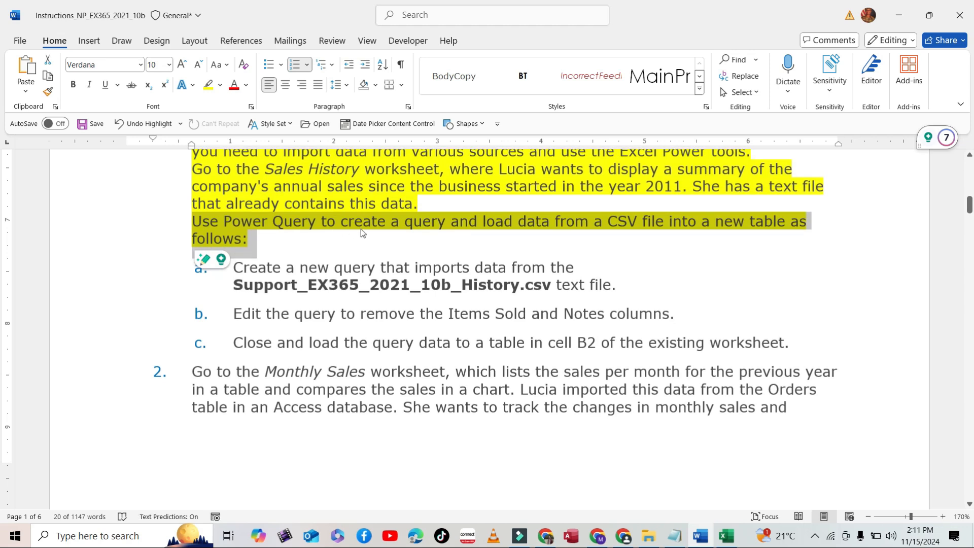
{"action": "left_click", "coordinate": [300, 264]}
{"action": "left_click_drag", "start_coordinate": [233, 267], "coordinate": [619, 278]}
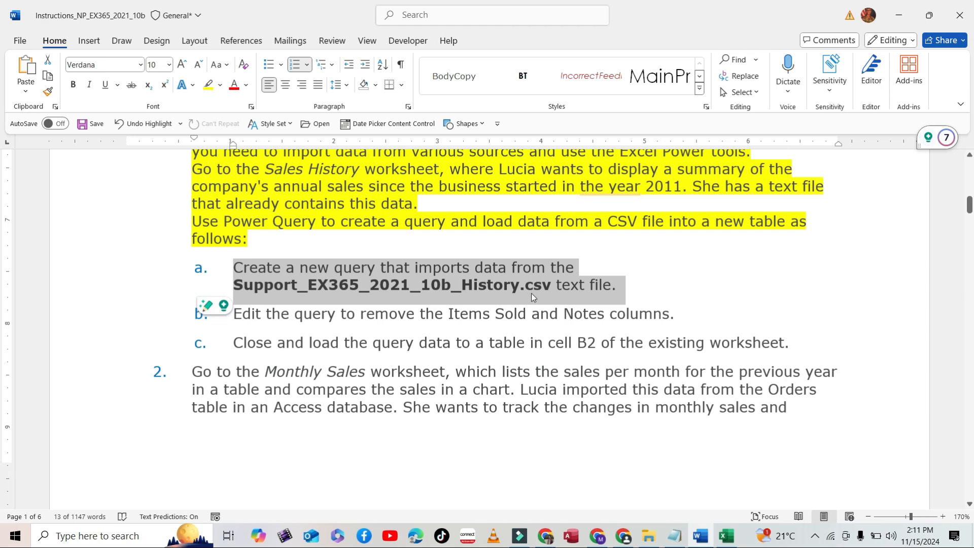
{"action": "left_click", "coordinate": [532, 292]}
{"action": "left_click_drag", "start_coordinate": [236, 312], "coordinate": [666, 317]}
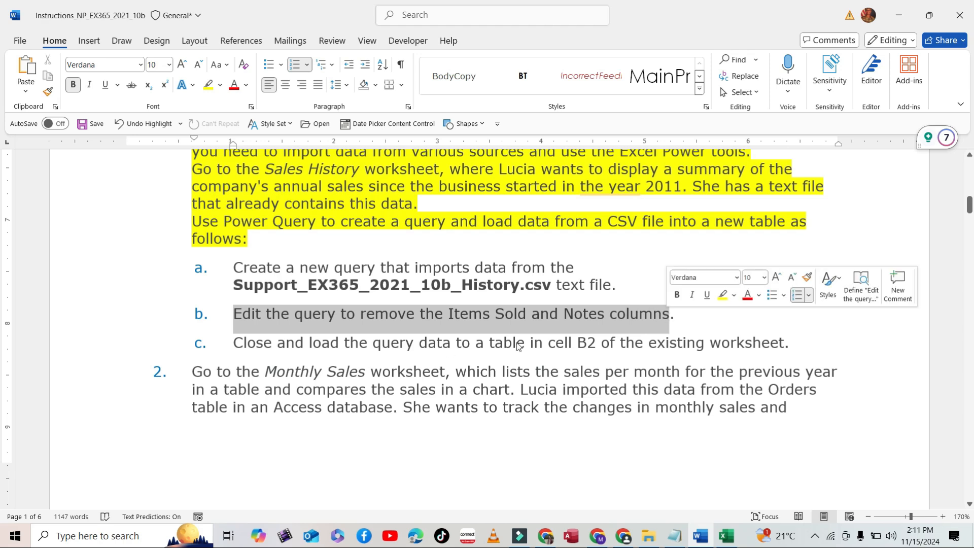
{"action": "left_click", "coordinate": [310, 345]}
{"action": "left_click_drag", "start_coordinate": [234, 343], "coordinate": [792, 343]}
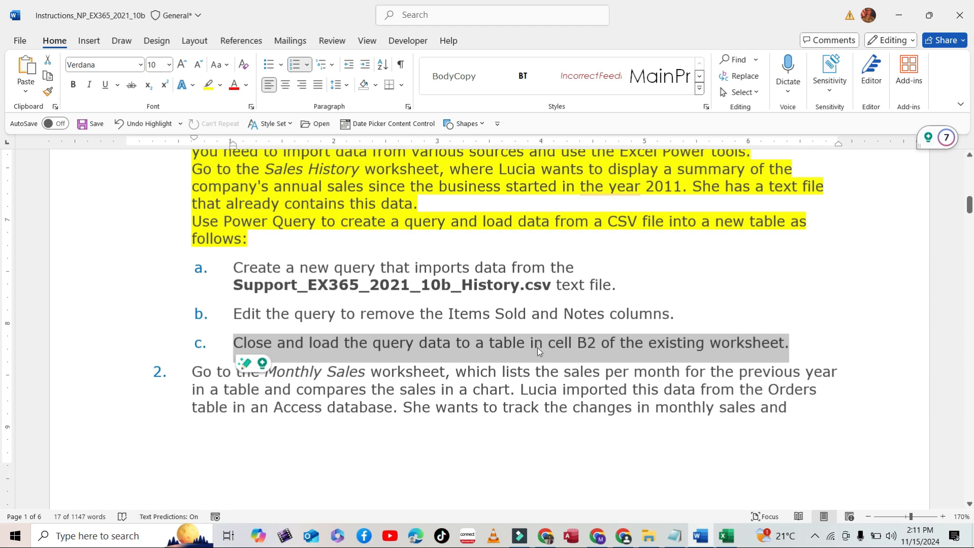
In Excel, import Support_EX365_2021_10b_History.csv with cell B2 of Sales History selected, and open the data for transformation in Power Query Editor
{"action": "left_click", "coordinate": [726, 536]}
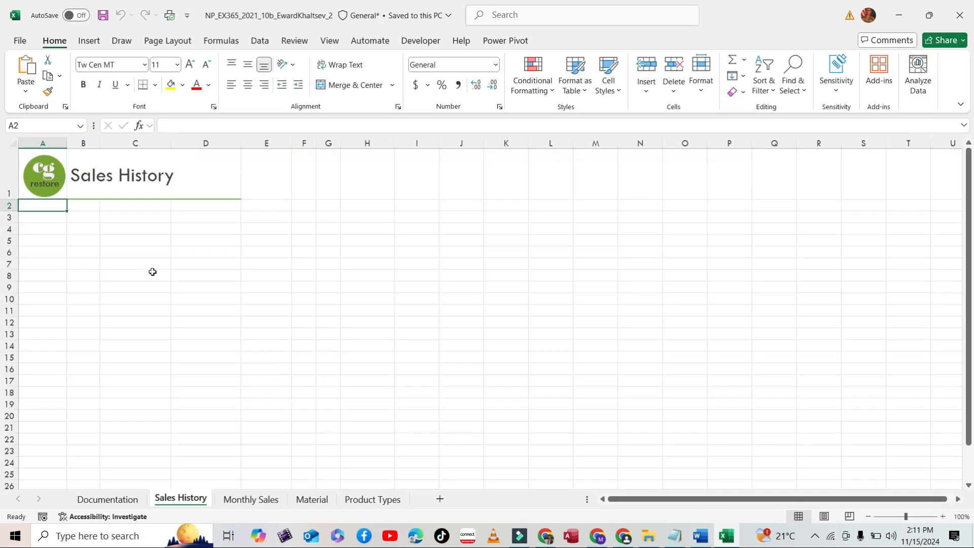
{"action": "left_click", "coordinate": [93, 208]}
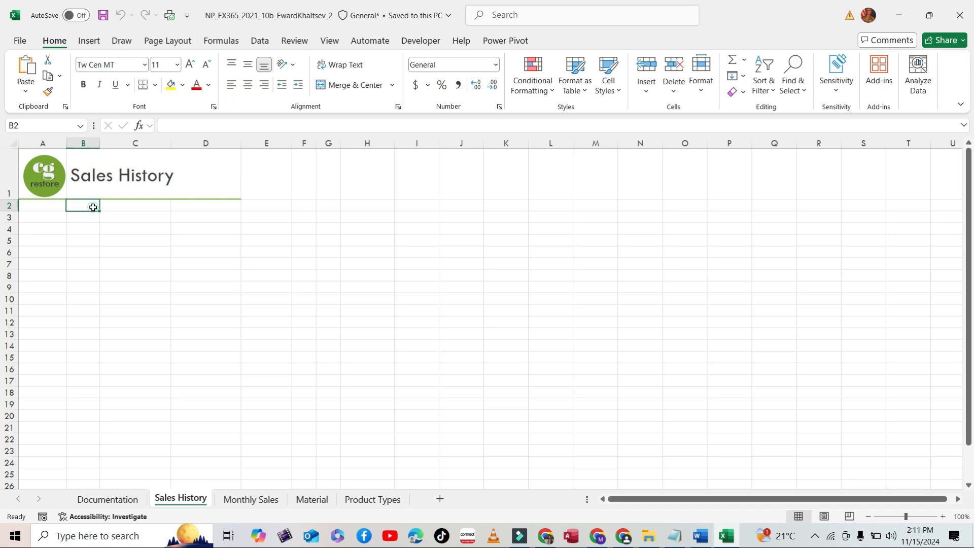
{"action": "left_click", "coordinate": [259, 41]}
{"action": "left_click", "coordinate": [36, 96]}
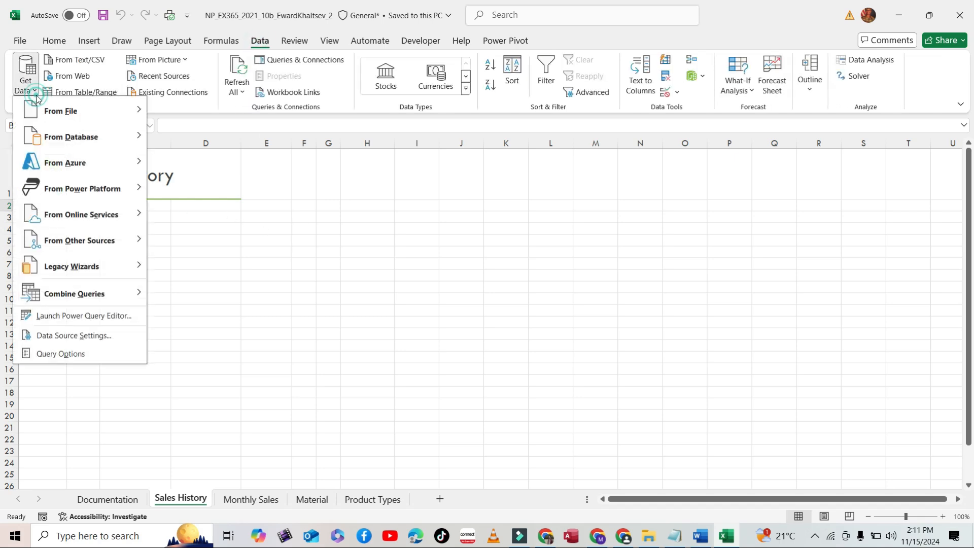
{"action": "mouse_move", "coordinate": [97, 114]}
{"action": "left_click", "coordinate": [224, 137]}
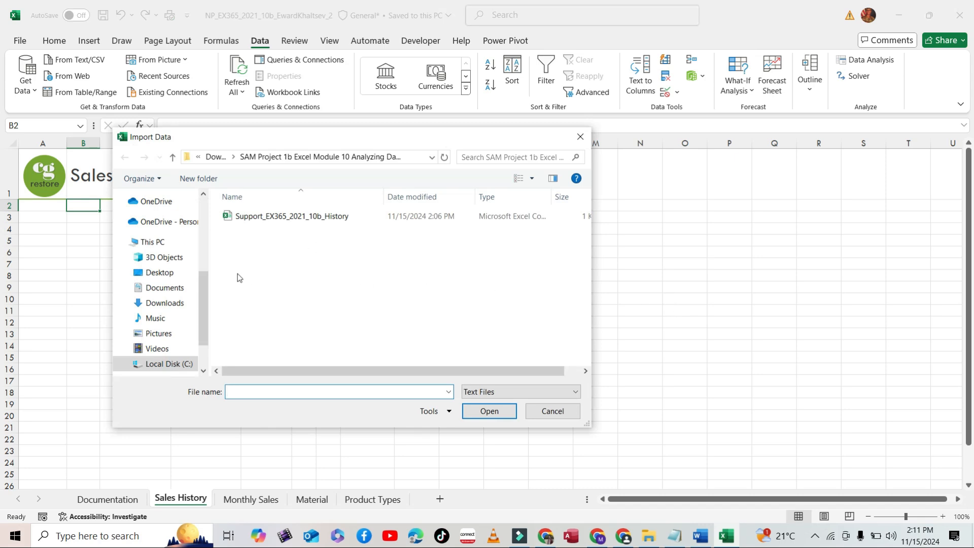
{"action": "left_click", "coordinate": [175, 303]}
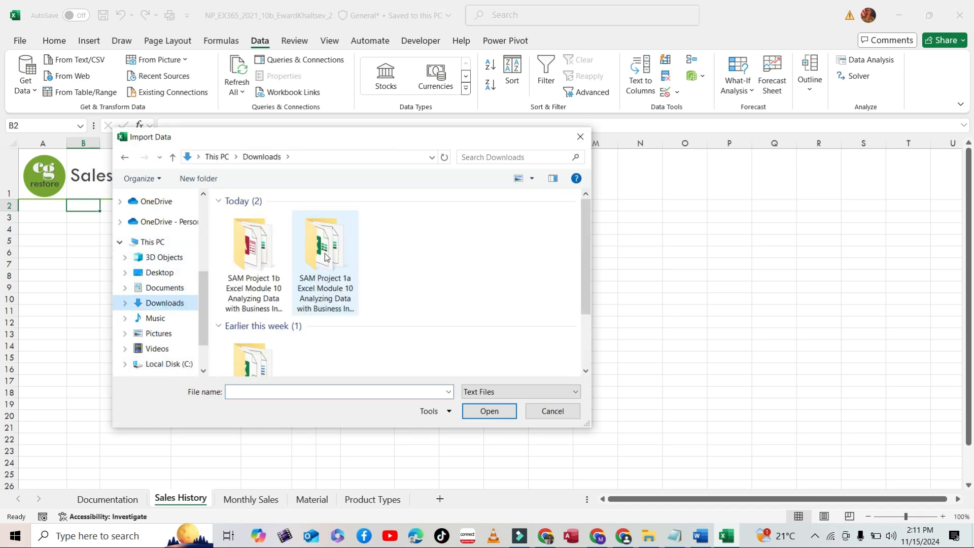
{"action": "double_click", "coordinate": [256, 273]}
{"action": "left_click", "coordinate": [328, 219]}
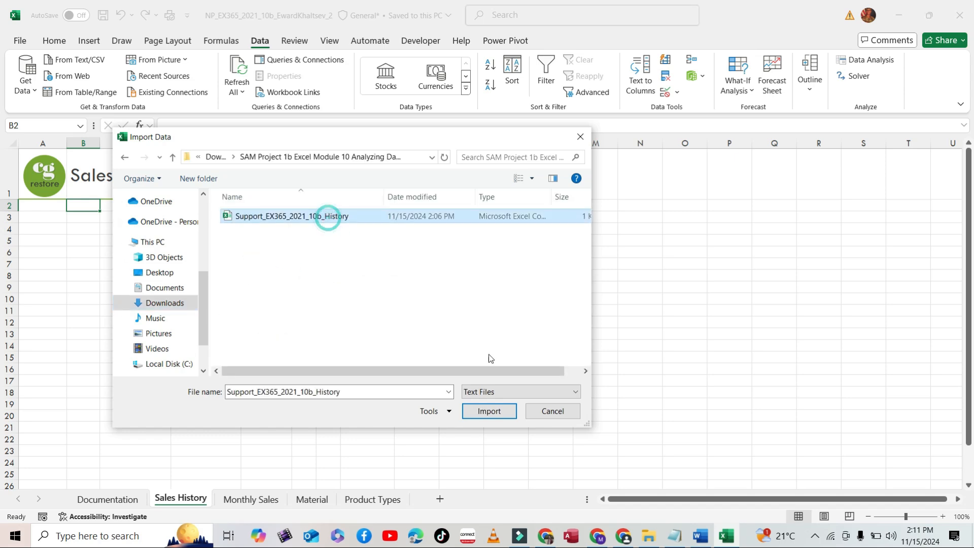
{"action": "left_click", "coordinate": [488, 408]}
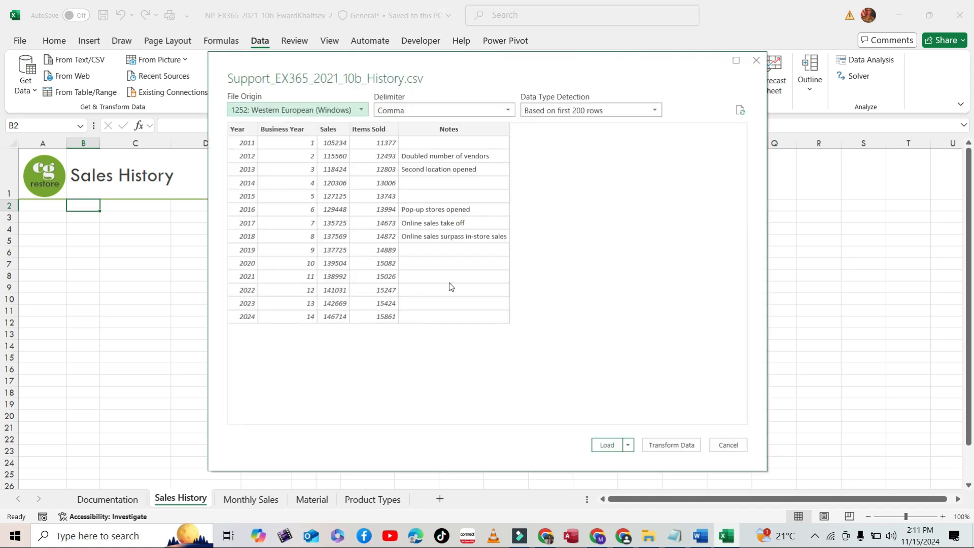
{"action": "left_click", "coordinate": [652, 446]}
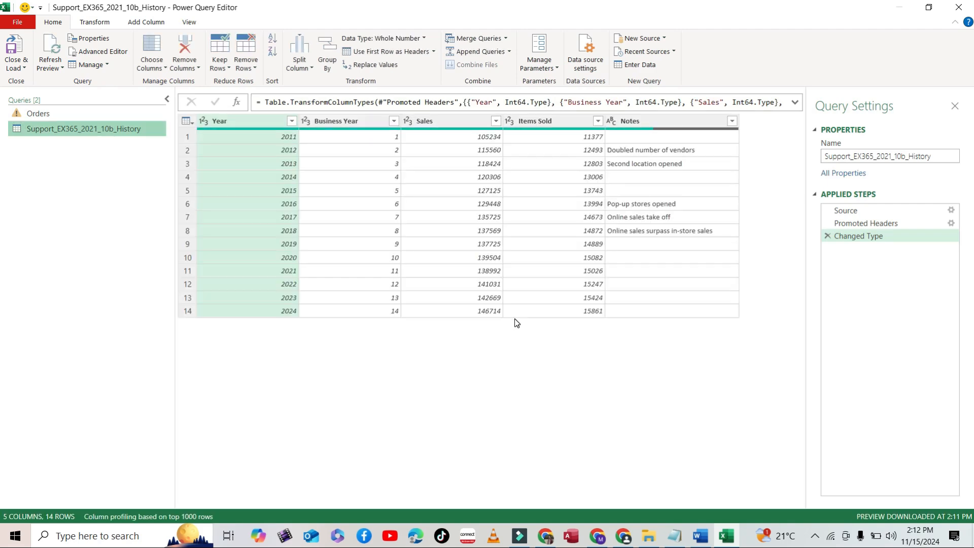
Check substep b in the Word instructions and remove the Items Sold and Notes columns from the history query in Power Query Editor
{"action": "left_click", "coordinate": [555, 126]}
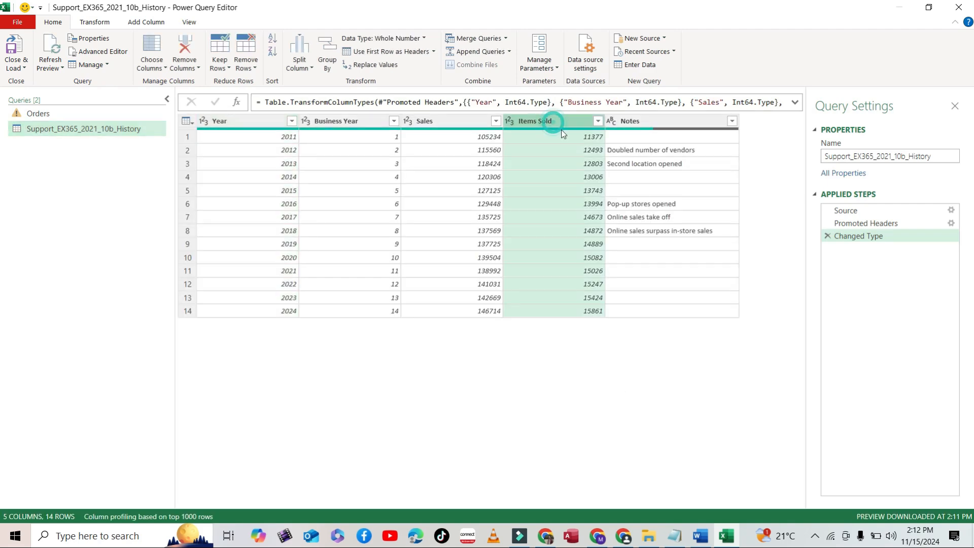
{"action": "left_click", "coordinate": [701, 536]}
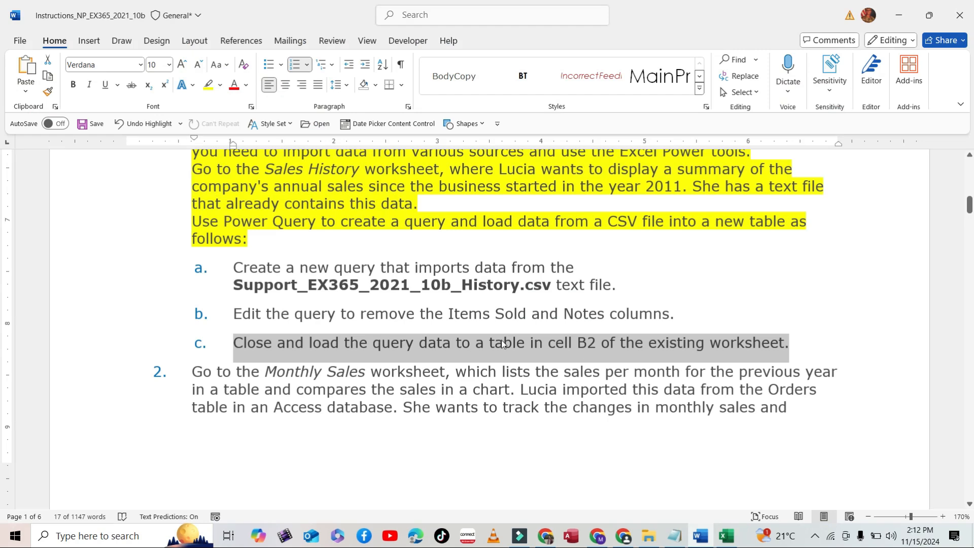
{"action": "left_click", "coordinate": [429, 316]}
{"action": "left_click_drag", "start_coordinate": [233, 314], "coordinate": [677, 315]}
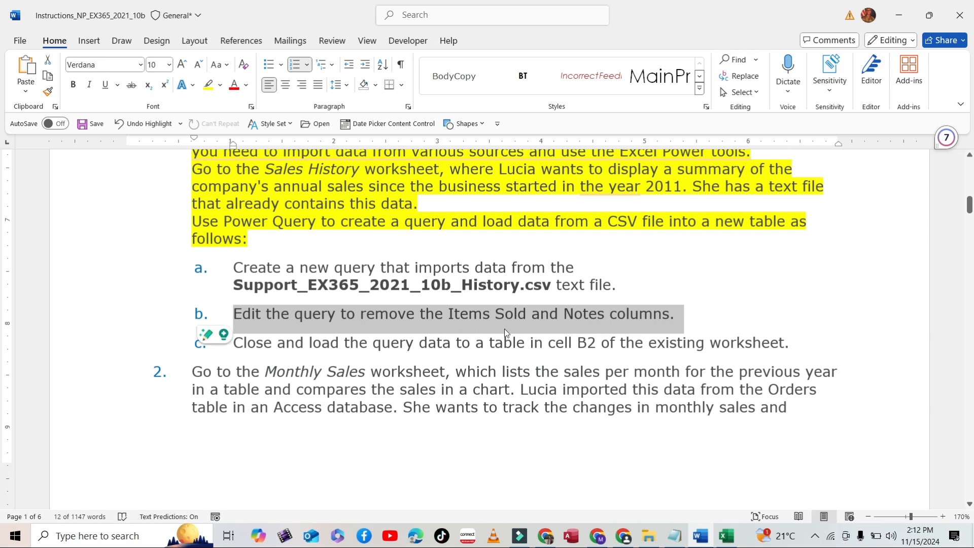
{"action": "left_click", "coordinate": [726, 536]}
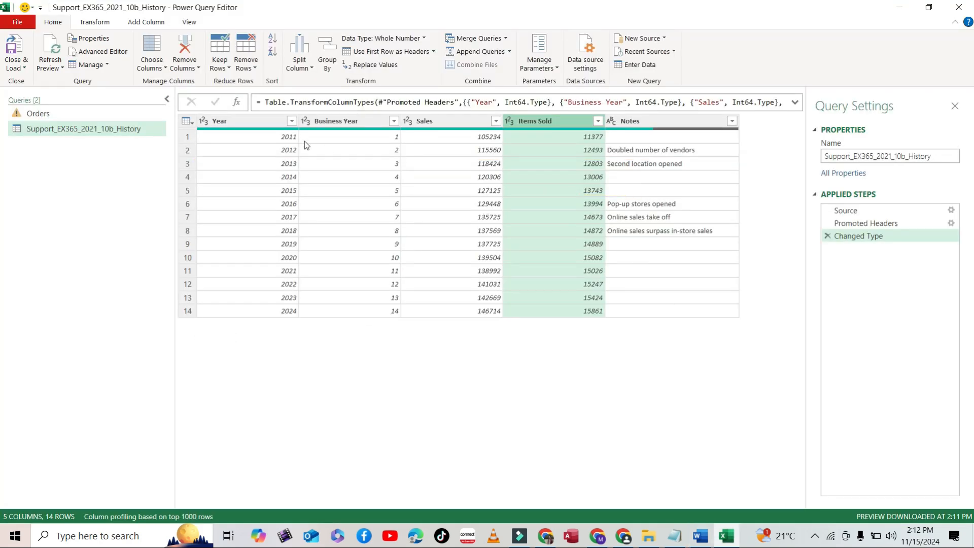
{"action": "left_click", "coordinate": [202, 74]}
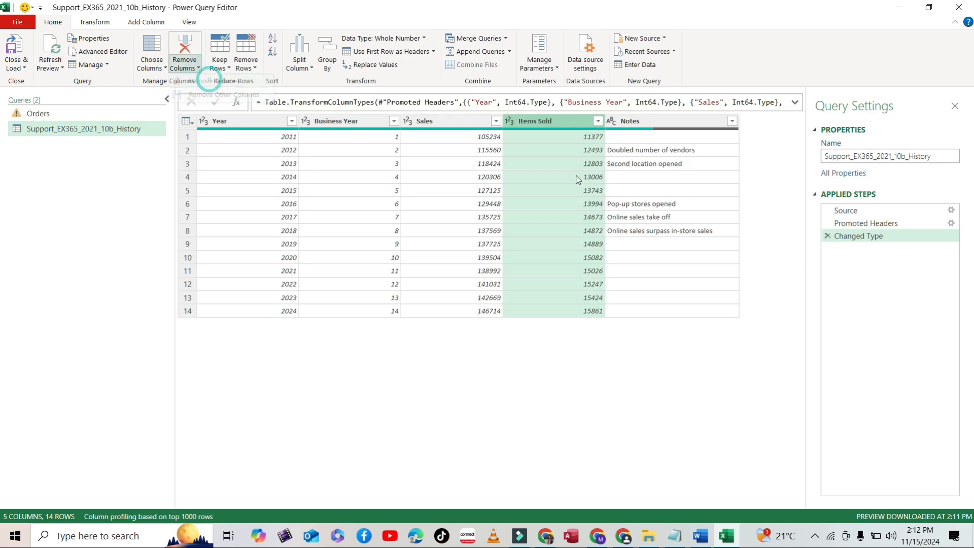
{"action": "left_click", "coordinate": [206, 80]}
{"action": "left_click", "coordinate": [200, 71]}
{"action": "left_click", "coordinate": [206, 80]}
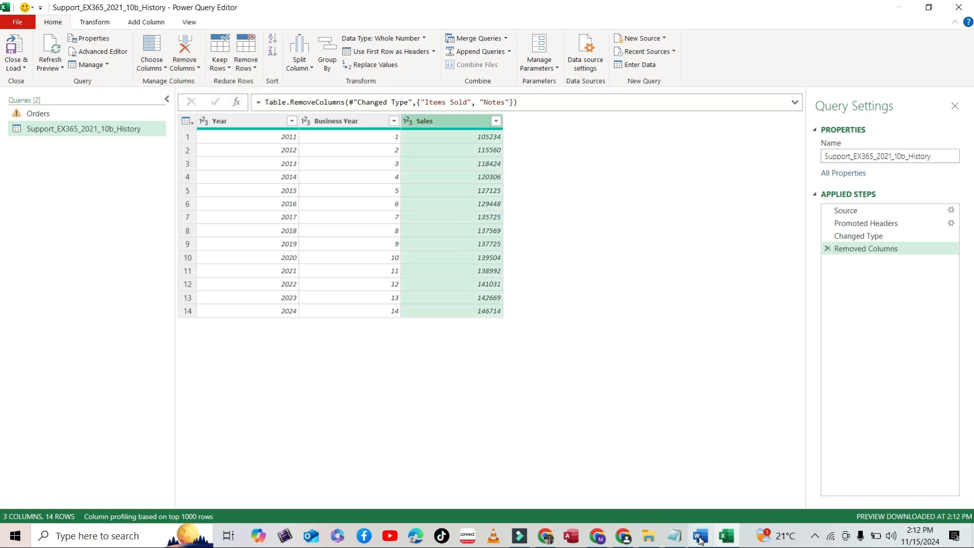
Close and load the query as a table in cell B2 of the existing Sales History worksheet, checking substep c in Word
{"action": "left_click", "coordinate": [24, 69]}
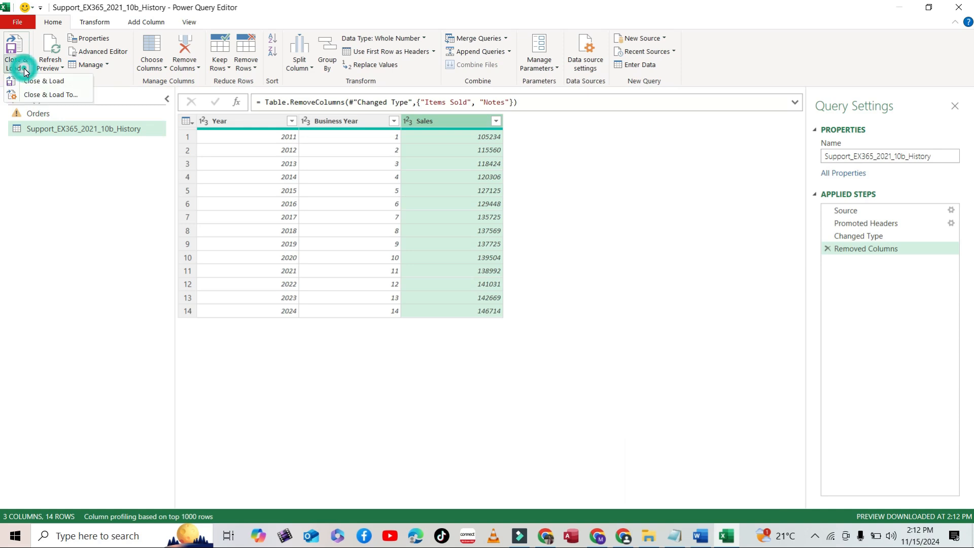
{"action": "left_click", "coordinate": [48, 95]}
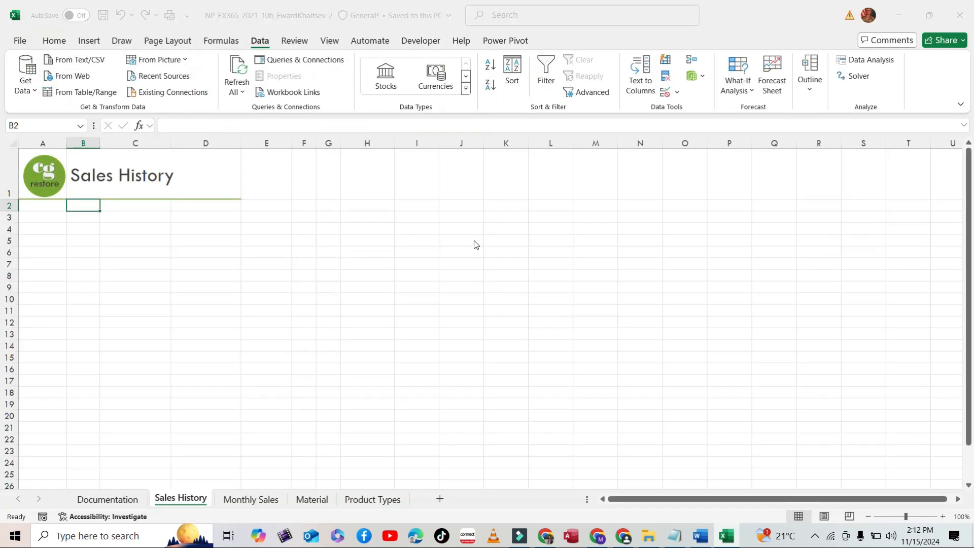
{"action": "left_click", "coordinate": [583, 239]}
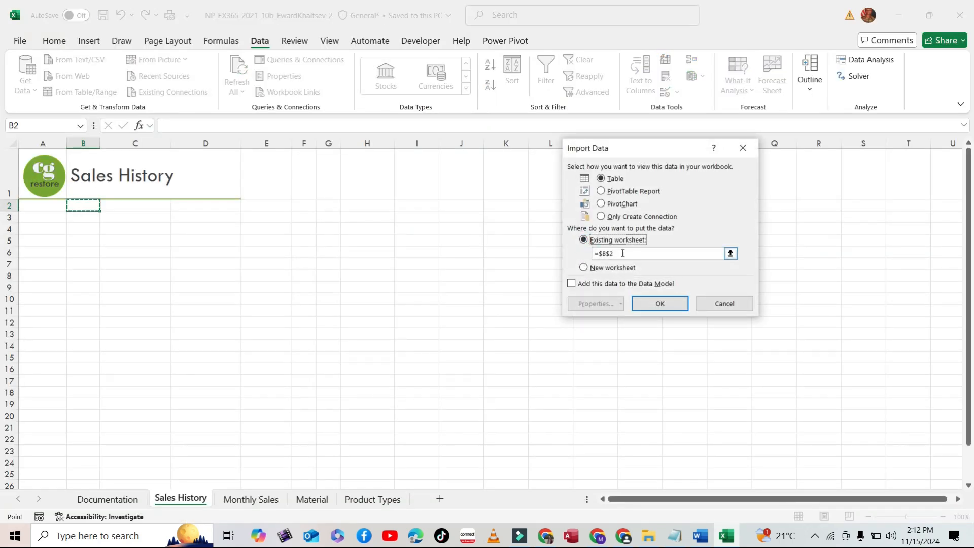
{"action": "left_click", "coordinate": [701, 536]}
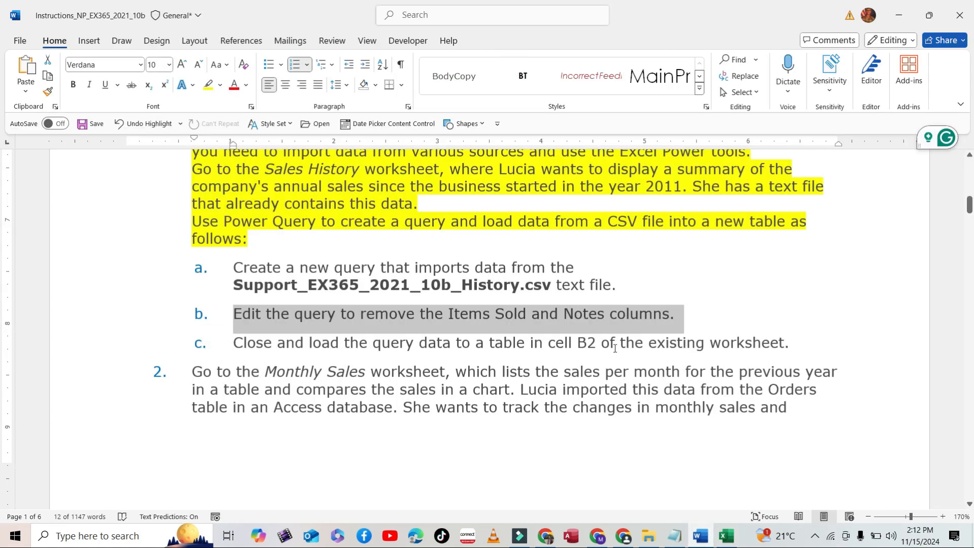
{"action": "left_click", "coordinate": [615, 343]}
{"action": "scroll", "coordinate": [530, 330], "scroll_direction": "down", "scroll_amount": 1}
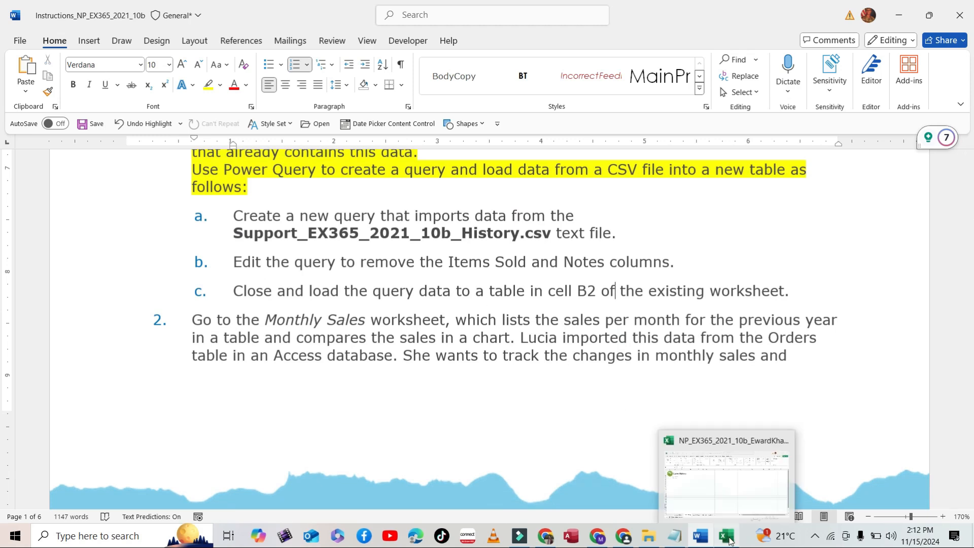
{"action": "left_click", "coordinate": [724, 516]}
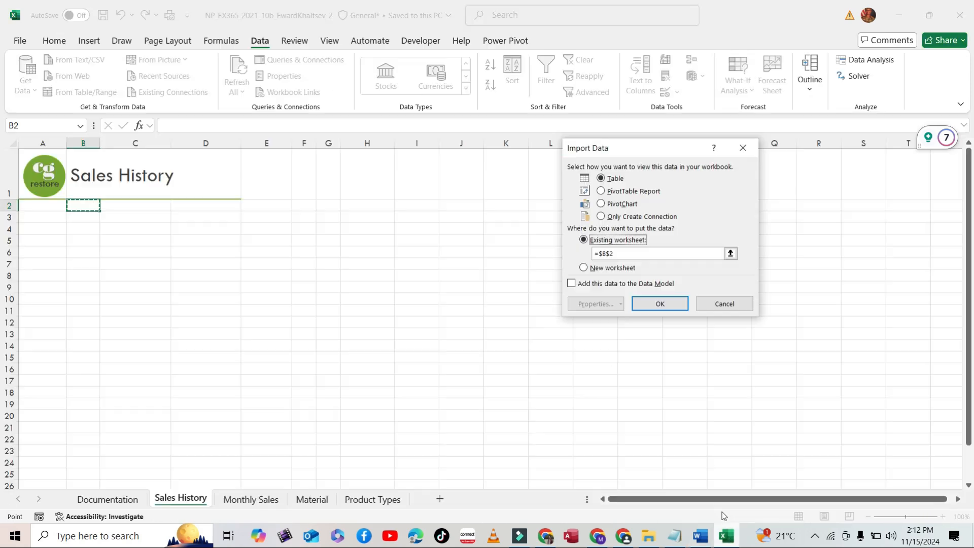
{"action": "left_click", "coordinate": [660, 303]}
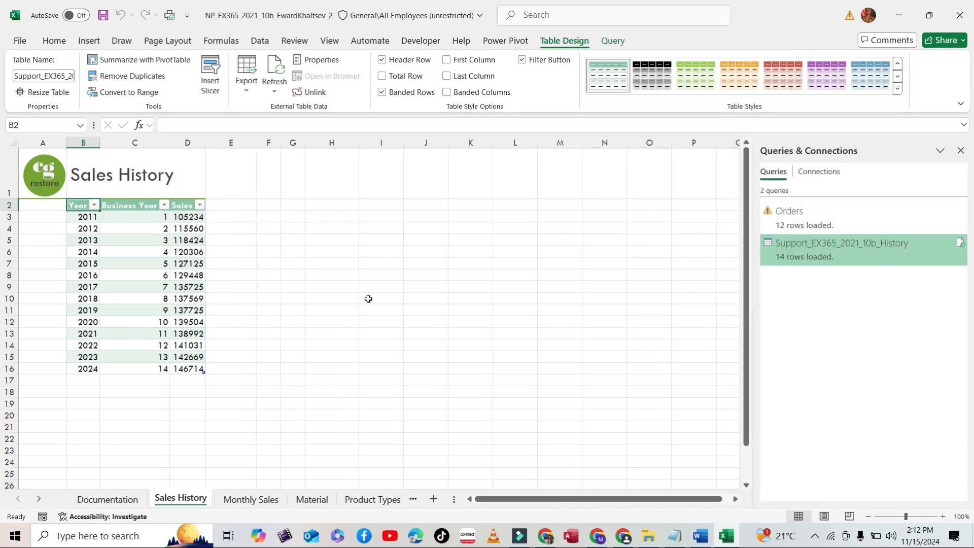
Switch to the Word instructions and highlight the first three lines of project step 2 in yellow
{"action": "left_click", "coordinate": [701, 536]}
{"action": "left_click", "coordinate": [448, 321]}
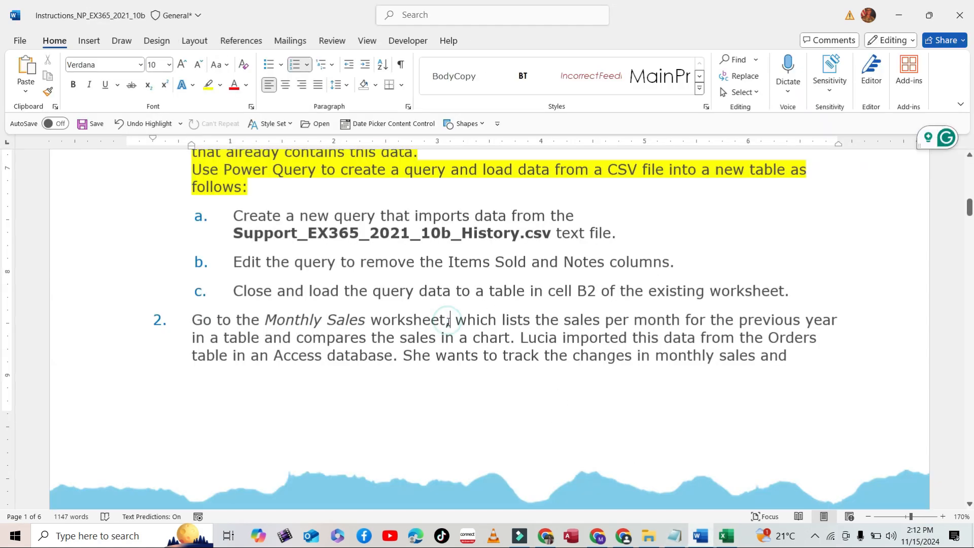
{"action": "scroll", "coordinate": [446, 317], "scroll_direction": "down", "scroll_amount": 1}
{"action": "left_click_drag", "start_coordinate": [194, 268], "coordinate": [758, 298]}
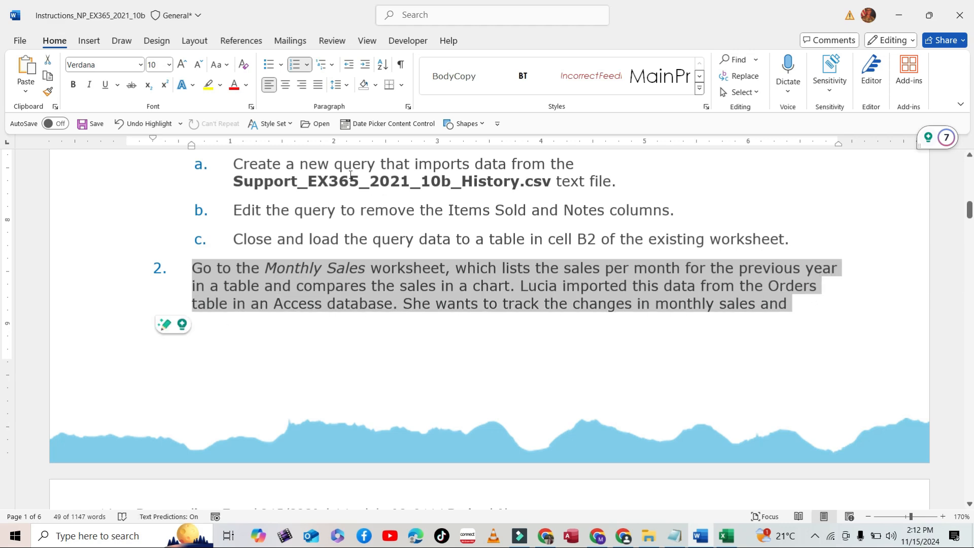
{"action": "left_click", "coordinate": [208, 85]}
{"action": "left_click", "coordinate": [315, 266]}
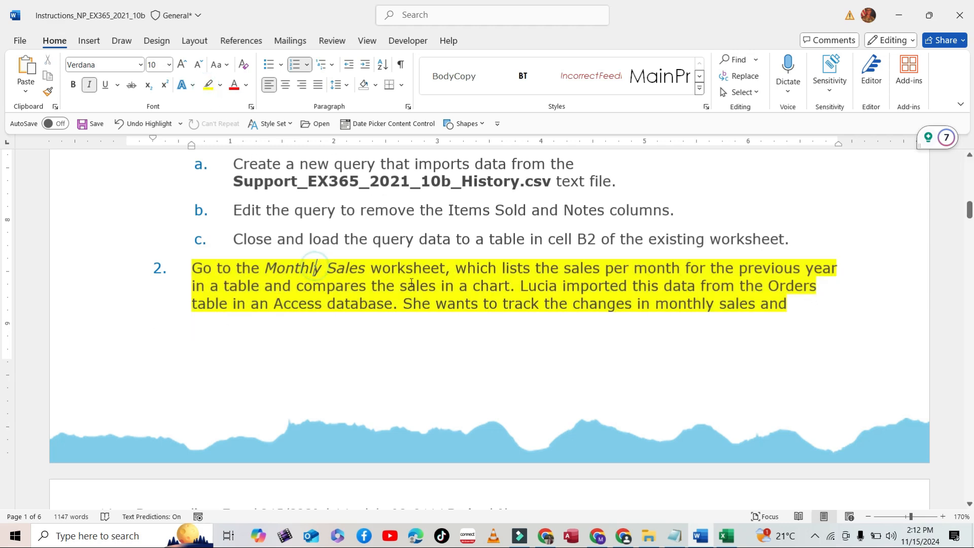
Reread the step 2 introduction, open the Monthly Sales worksheet in Excel, and close the Queries & Connections pane
{"action": "scroll", "coordinate": [393, 262], "scroll_direction": "down", "scroll_amount": 2}
{"action": "scroll", "coordinate": [325, 207], "scroll_direction": "up", "scroll_amount": 1}
{"action": "left_click_drag", "start_coordinate": [192, 217], "coordinate": [796, 257]}
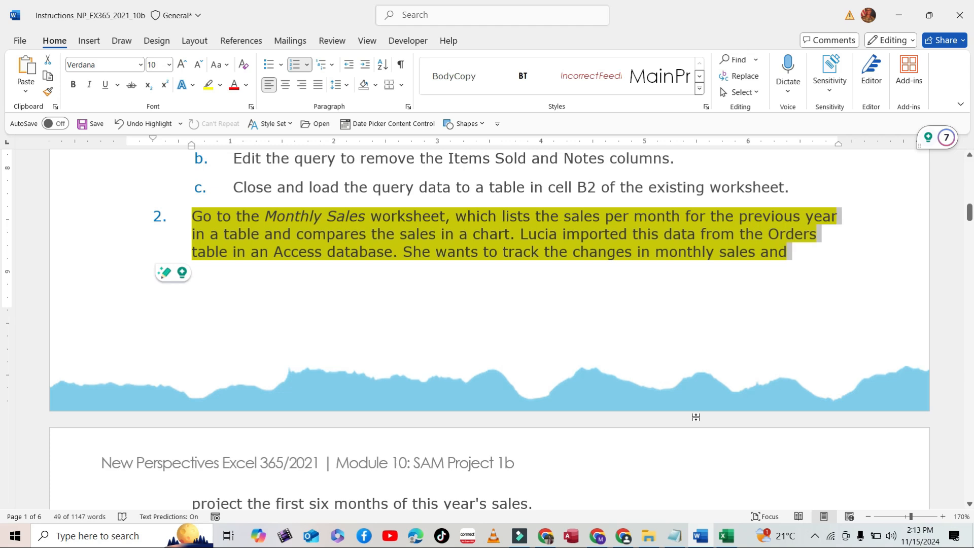
{"action": "left_click", "coordinate": [727, 536]}
{"action": "left_click", "coordinate": [251, 500]}
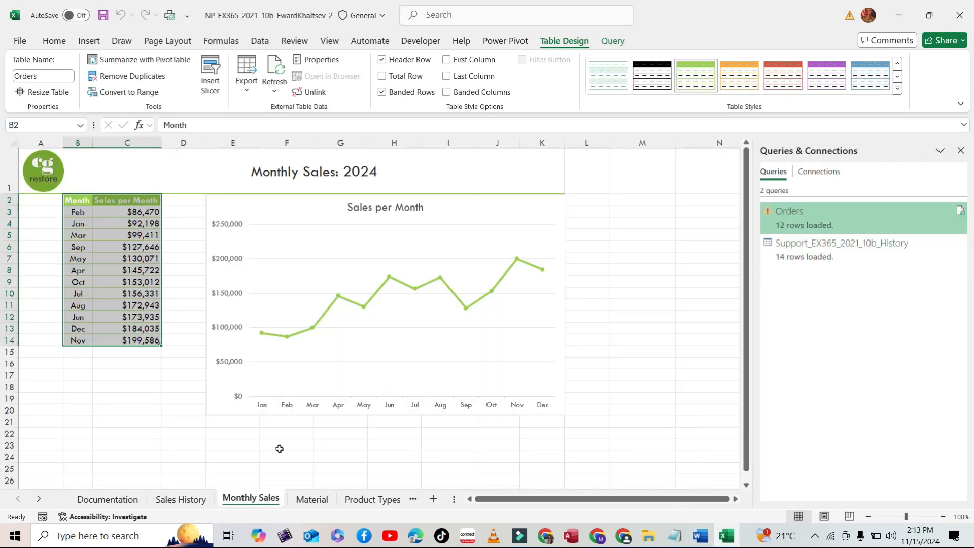
{"action": "left_click", "coordinate": [707, 280]}
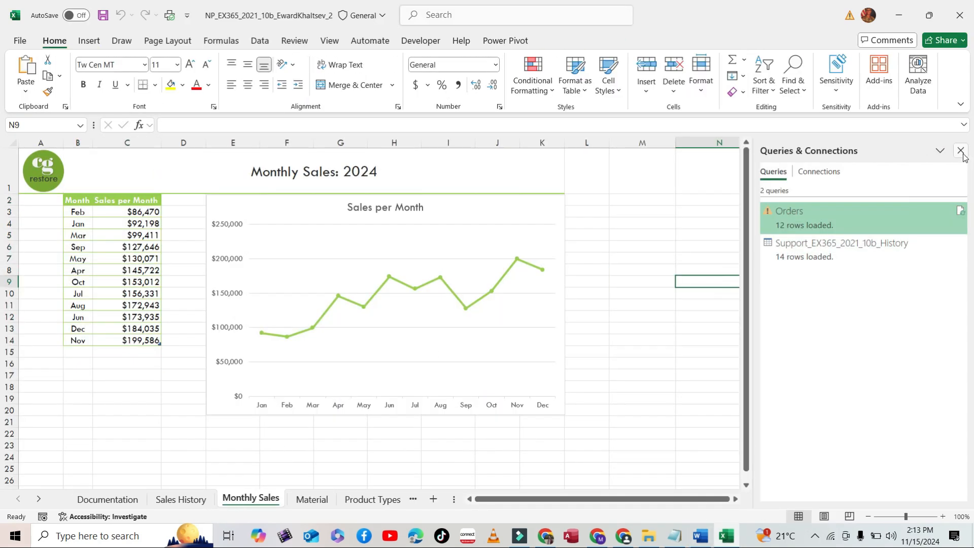
{"action": "left_click", "coordinate": [961, 150]}
In the Word instructions, highlight the rest of the step 2 introduction, on projecting sales and creating a forecast sheet, in yellow
{"action": "left_click", "coordinate": [700, 536]}
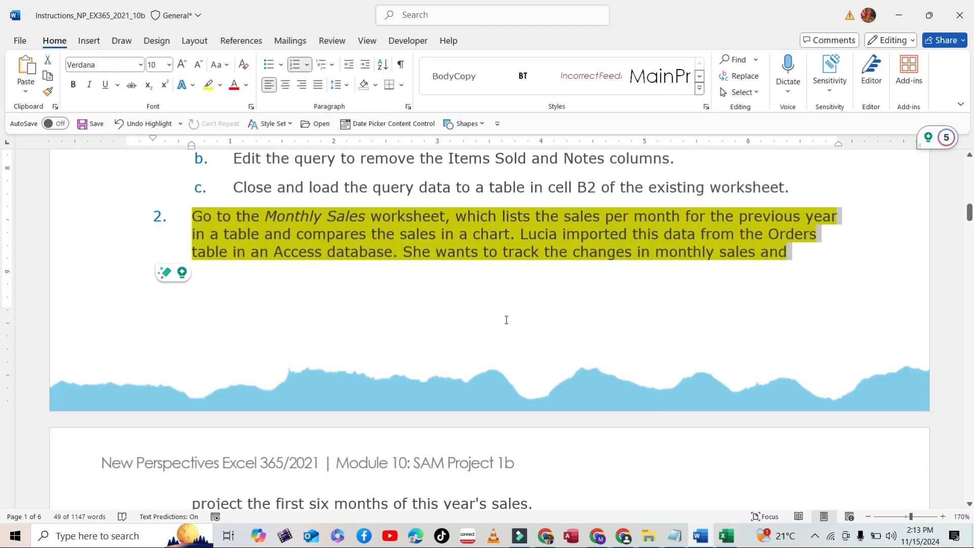
{"action": "scroll", "coordinate": [465, 339], "scroll_direction": "down", "scroll_amount": 3}
{"action": "scroll", "coordinate": [466, 339], "scroll_direction": "down", "scroll_amount": 1}
{"action": "left_click_drag", "start_coordinate": [193, 296], "coordinate": [733, 317]}
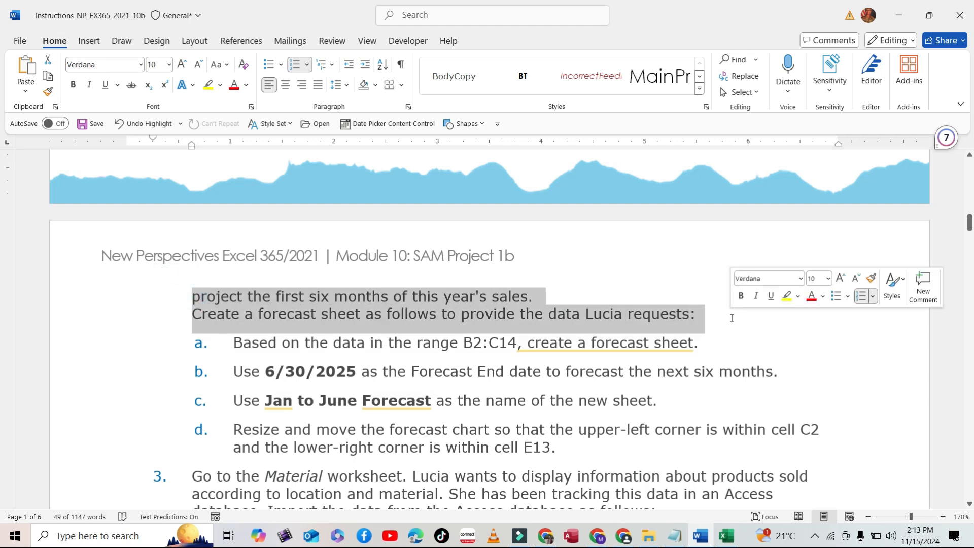
{"action": "left_click", "coordinate": [787, 298]}
{"action": "left_click", "coordinate": [401, 313]}
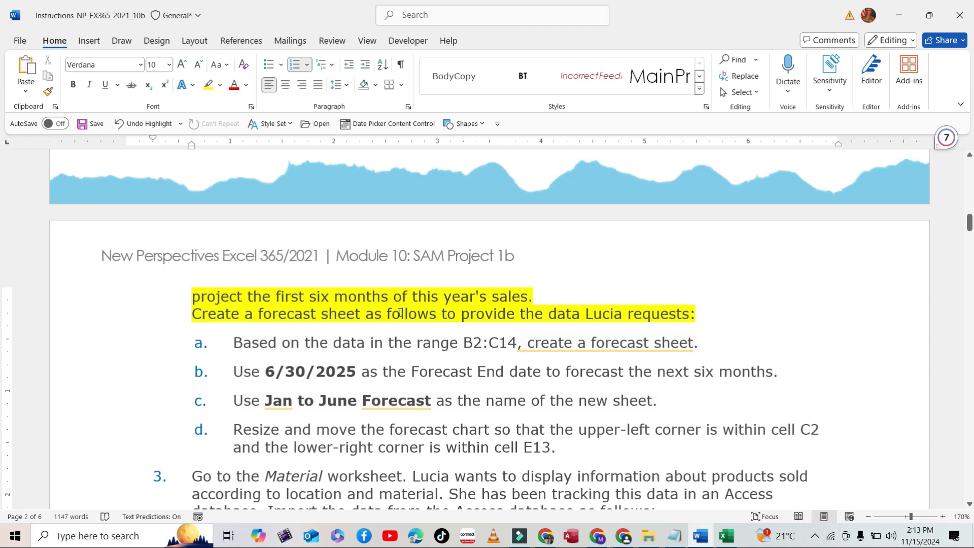
Read substep a of step 2, and start a forecast sheet in Excel from the range B2:C14 of Monthly Sales
{"action": "scroll", "coordinate": [377, 311], "scroll_direction": "down", "scroll_amount": 2}
{"action": "left_click", "coordinate": [233, 247]}
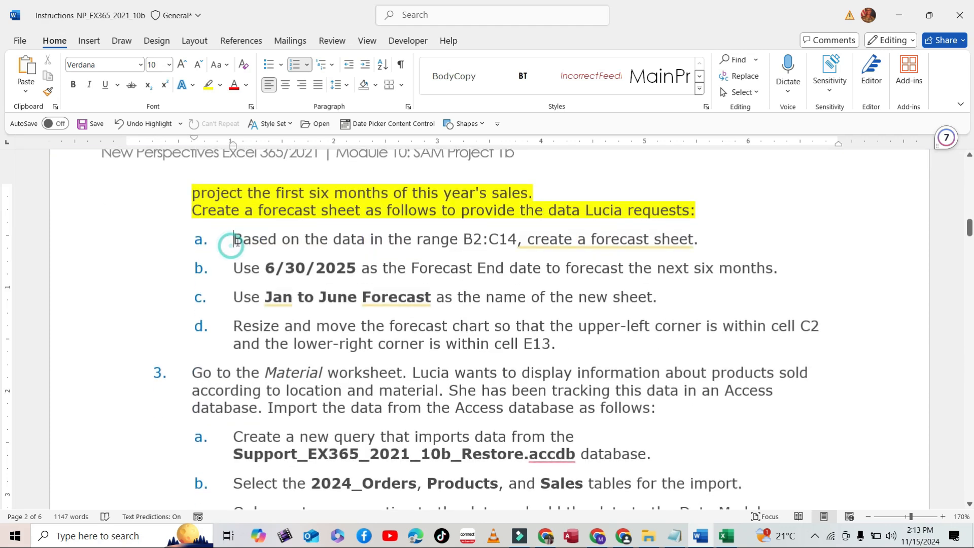
{"action": "left_click_drag", "start_coordinate": [233, 247], "coordinate": [700, 240]}
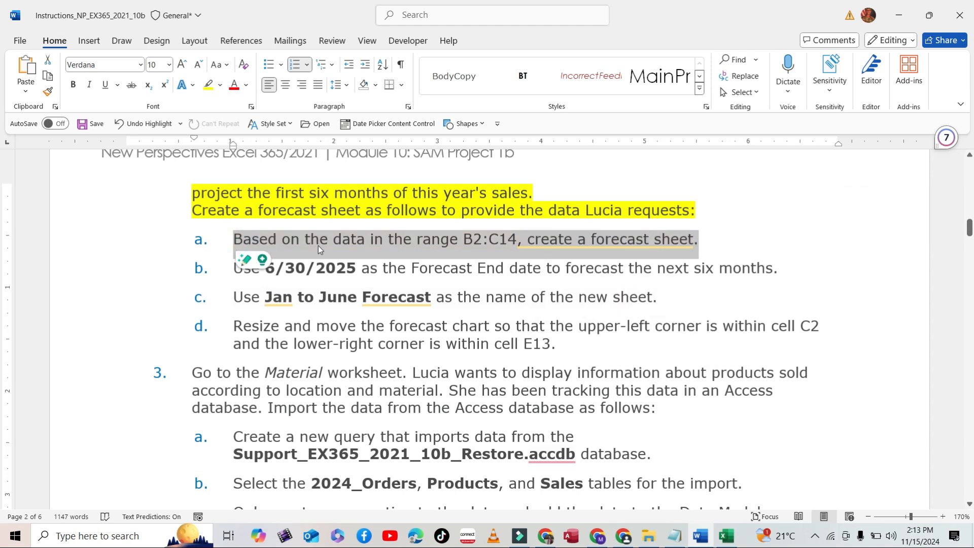
{"action": "left_click", "coordinate": [727, 538]}
{"action": "left_click_drag", "start_coordinate": [77, 199], "coordinate": [152, 343]}
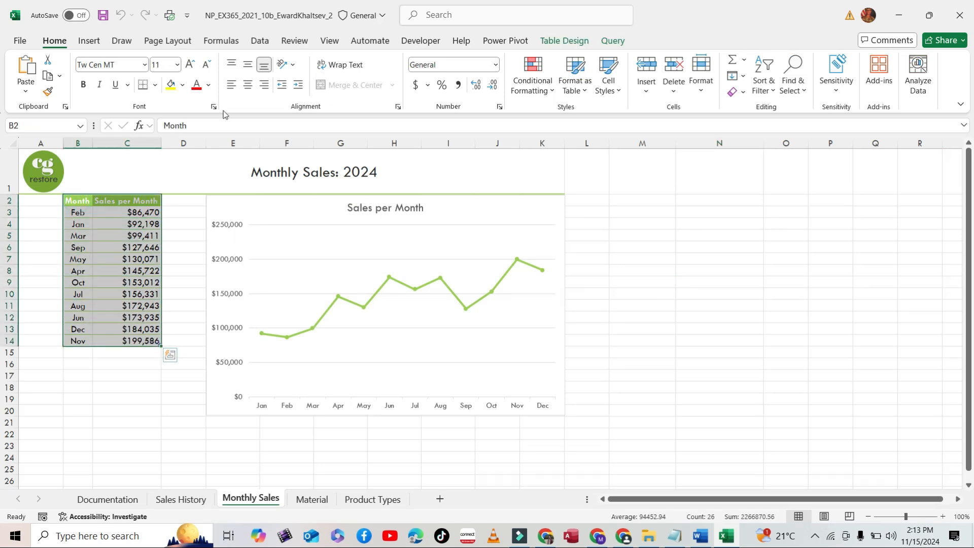
{"action": "left_click", "coordinate": [259, 40]}
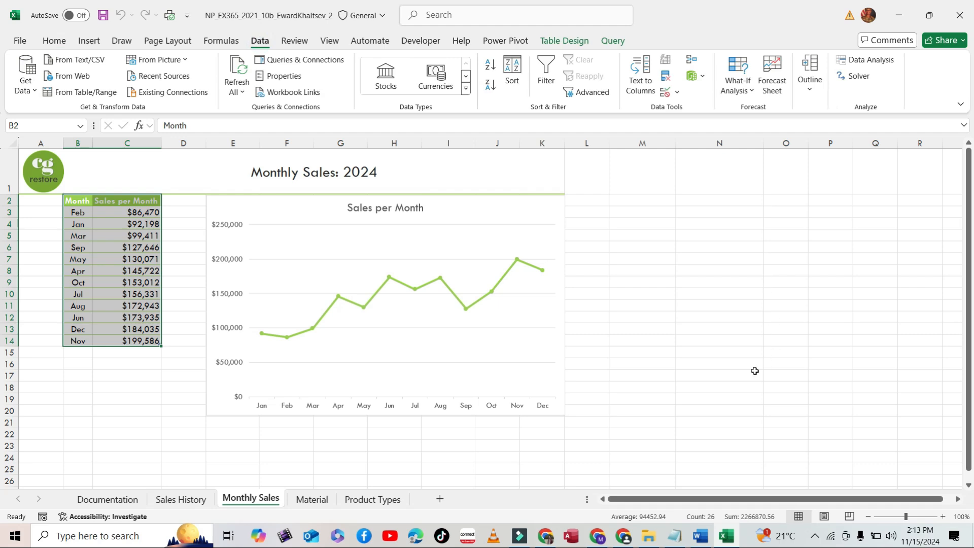
{"action": "left_click", "coordinate": [772, 84]}
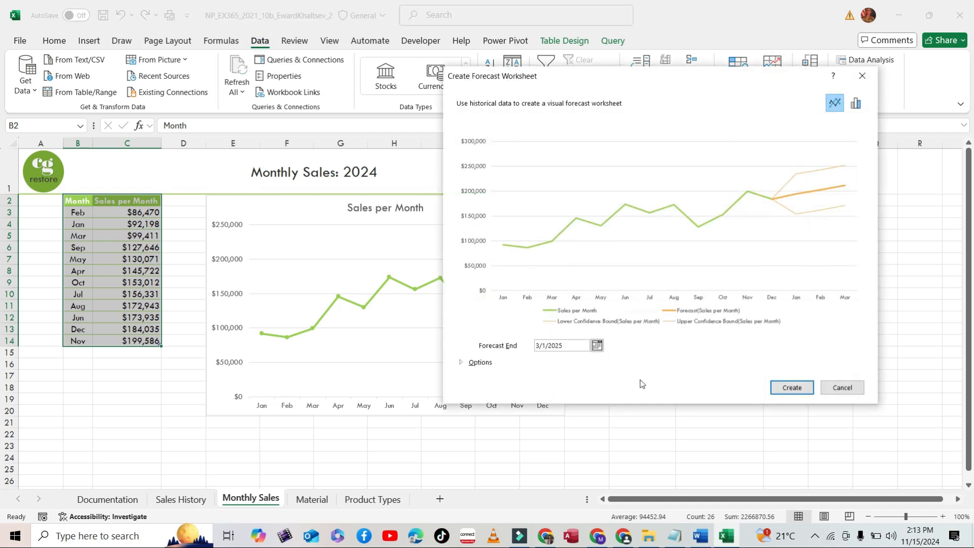
Copy 6/30/2025 from the Word instructions, set it as the Forecast End date in Excel, and create the forecast worksheet
{"action": "left_click", "coordinate": [695, 538]}
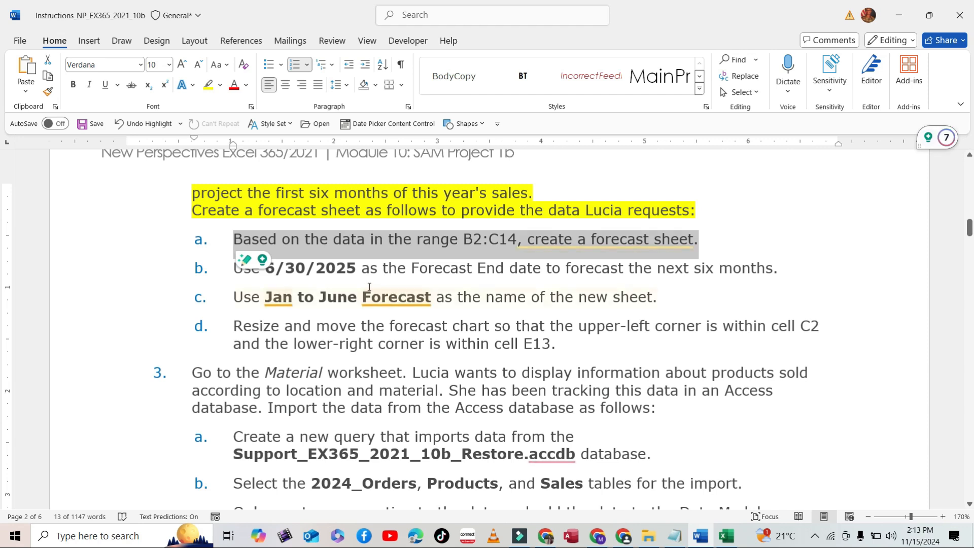
{"action": "left_click", "coordinate": [286, 268]}
{"action": "left_click_drag", "start_coordinate": [265, 268], "coordinate": [347, 261]}
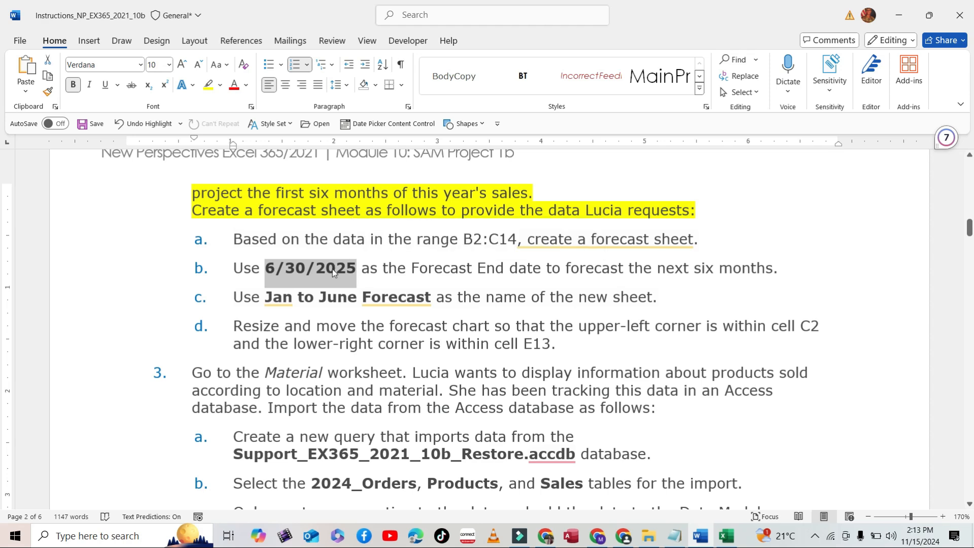
{"action": "right_click", "coordinate": [333, 269]}
{"action": "left_click", "coordinate": [366, 227]}
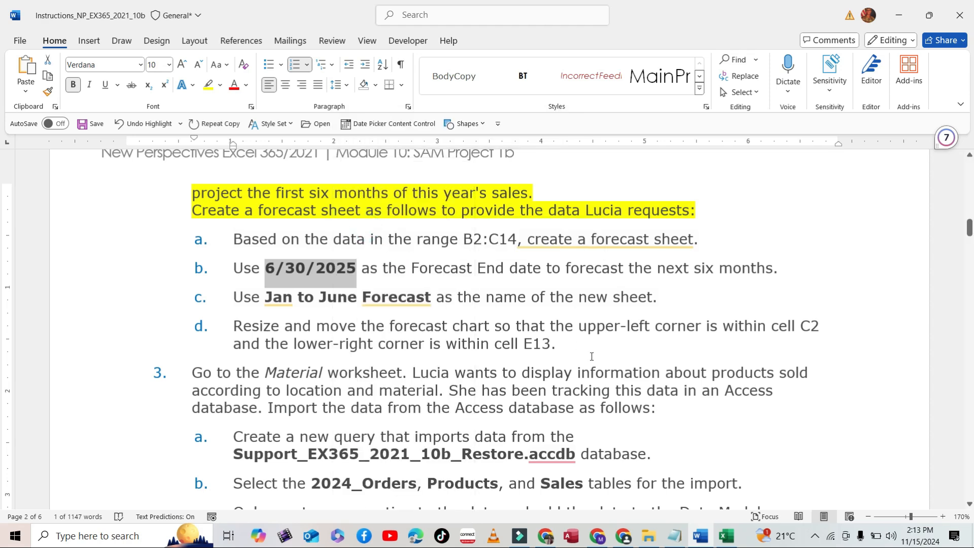
{"action": "left_click", "coordinate": [726, 536]}
{"action": "double_click", "coordinate": [572, 341]}
{"action": "key", "text": "ctrl+v"}
{"action": "left_click", "coordinate": [792, 388]}
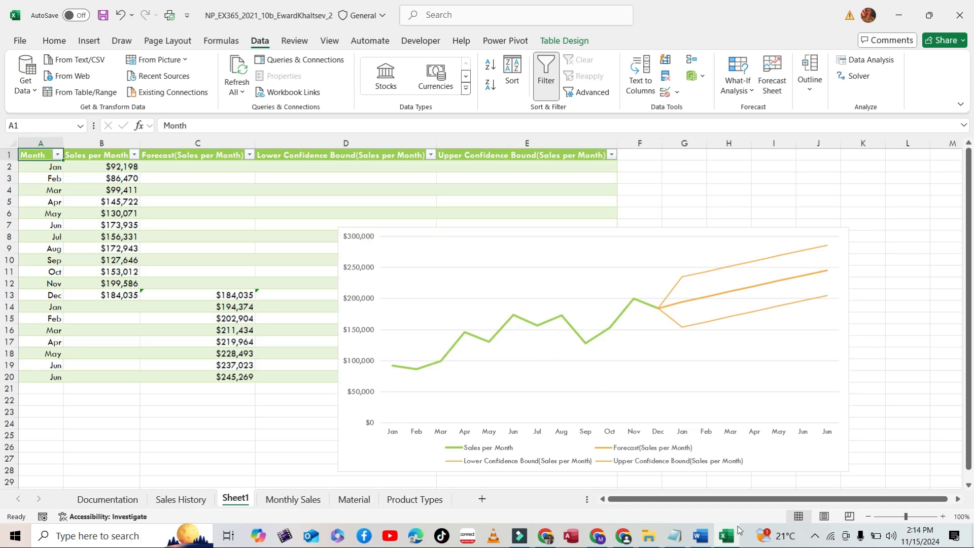
Copy the name Jan to June Forecast from the Word instructions, and rename the new forecast worksheet in Excel with it
{"action": "left_click", "coordinate": [701, 536]}
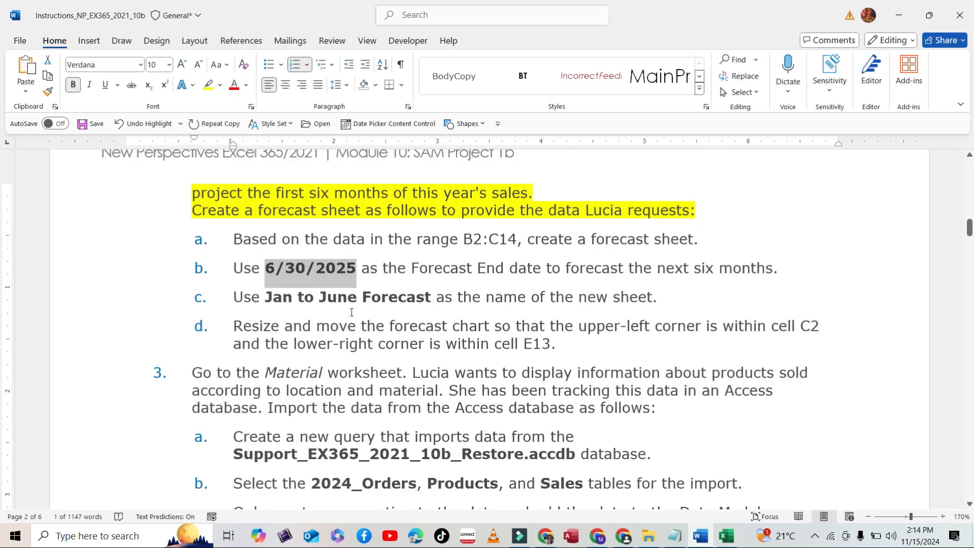
{"action": "left_click_drag", "start_coordinate": [264, 299], "coordinate": [409, 297]}
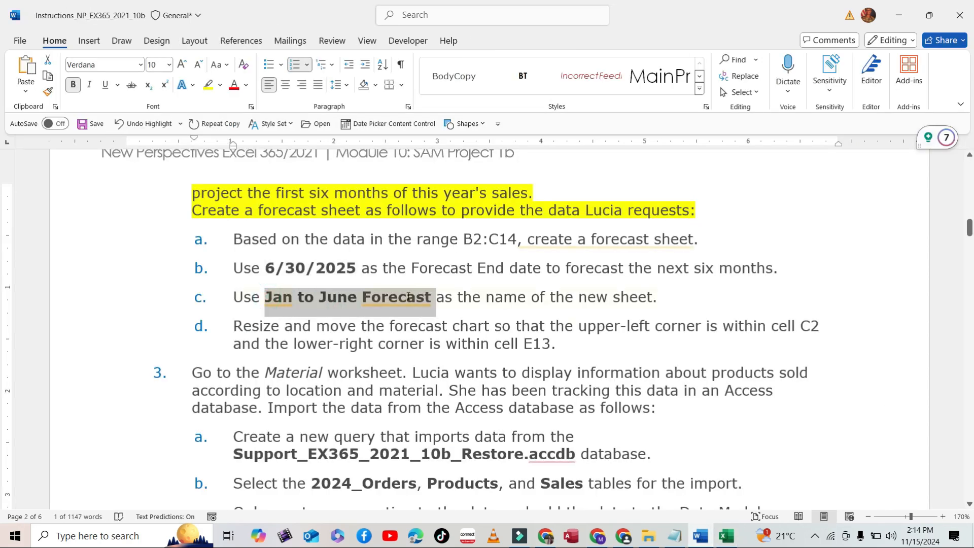
{"action": "right_click", "coordinate": [348, 299]}
{"action": "left_click", "coordinate": [393, 227]}
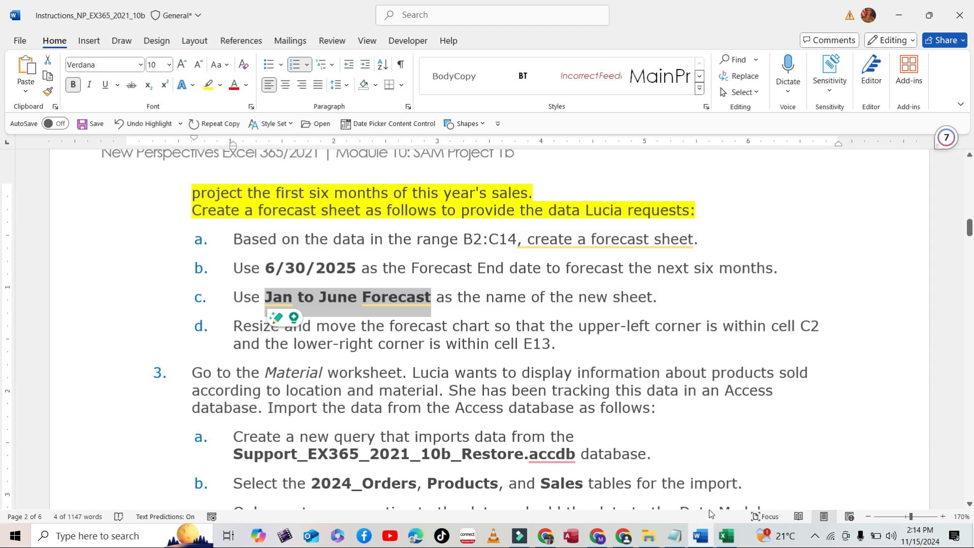
{"action": "left_click", "coordinate": [727, 535]}
{"action": "double_click", "coordinate": [243, 500]}
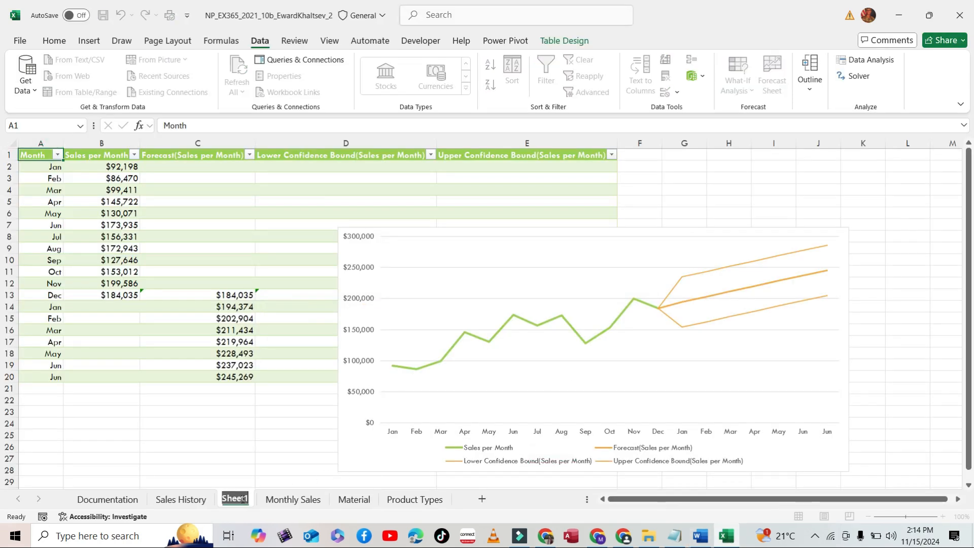
{"action": "key", "text": "ctrl+v"}
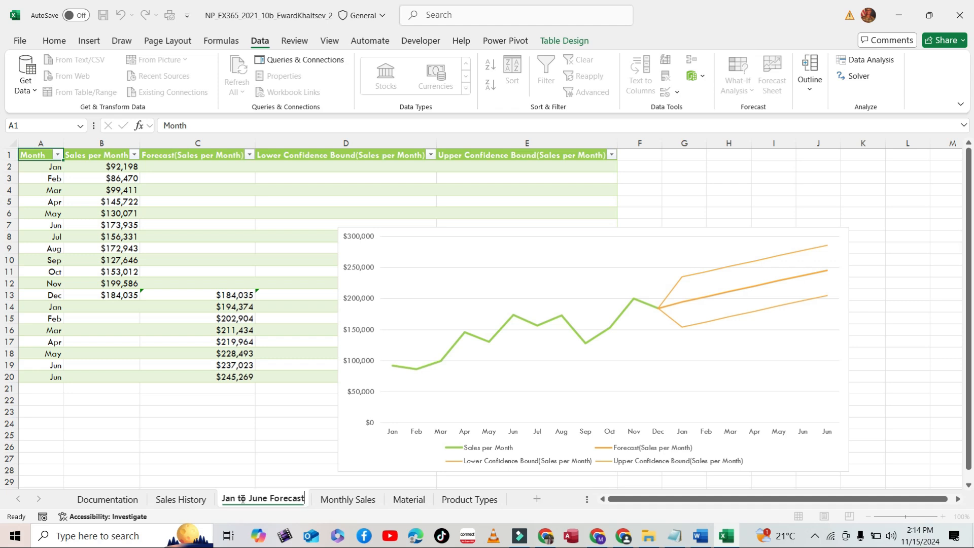
{"action": "key", "text": "Return"}
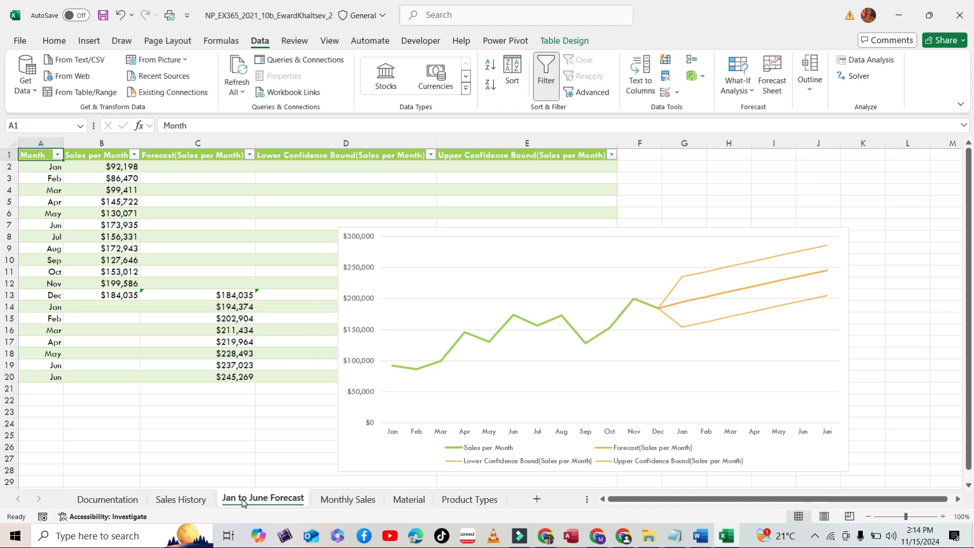
{"action": "left_click", "coordinate": [238, 421]}
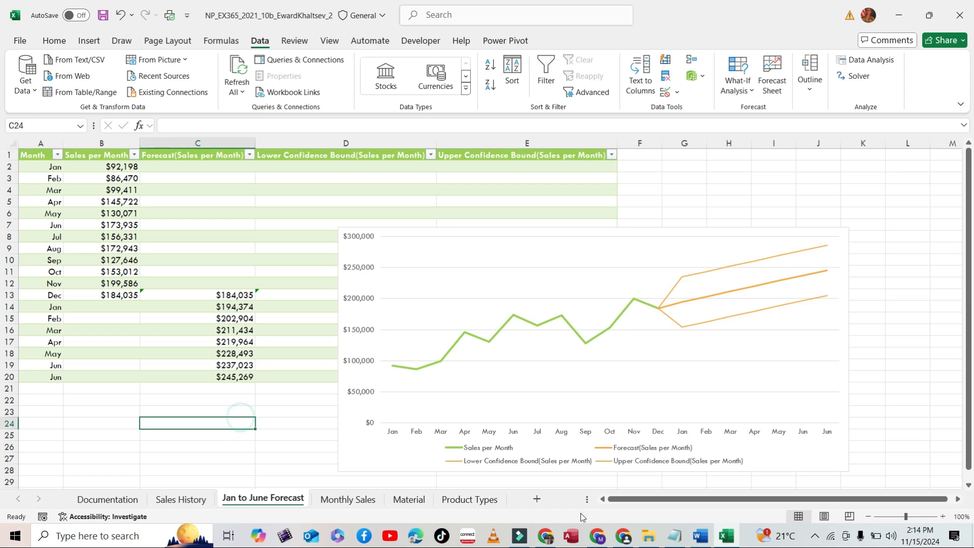
Read substep d of step 2 in Word, and move the forecast chart in Excel so its upper-left corner is within cell C2
{"action": "left_click", "coordinate": [699, 538]}
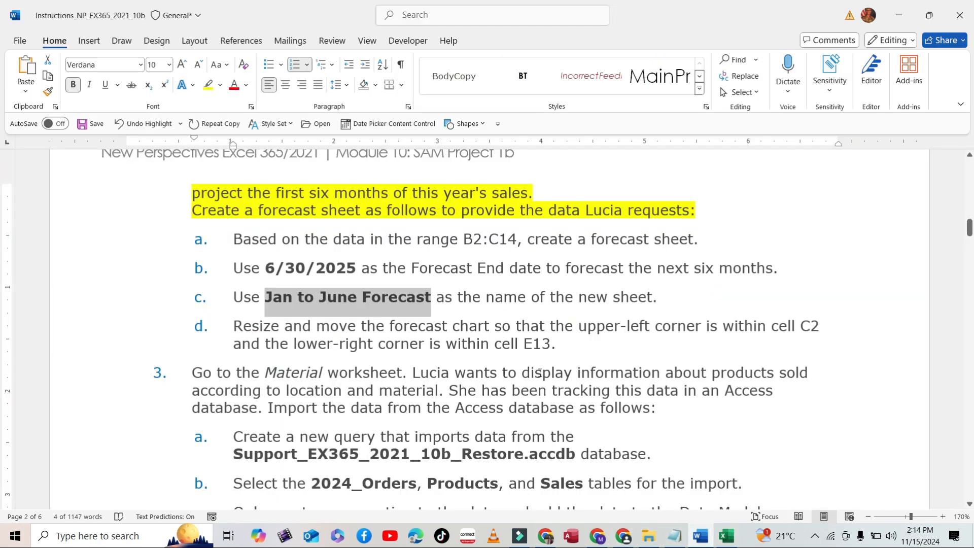
{"action": "left_click", "coordinate": [469, 325]}
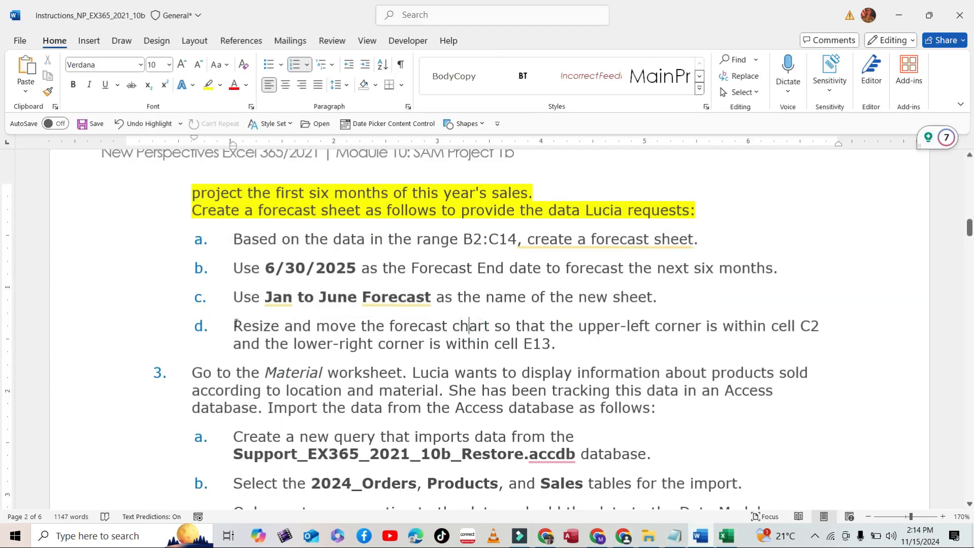
{"action": "left_click_drag", "start_coordinate": [233, 325], "coordinate": [594, 342]}
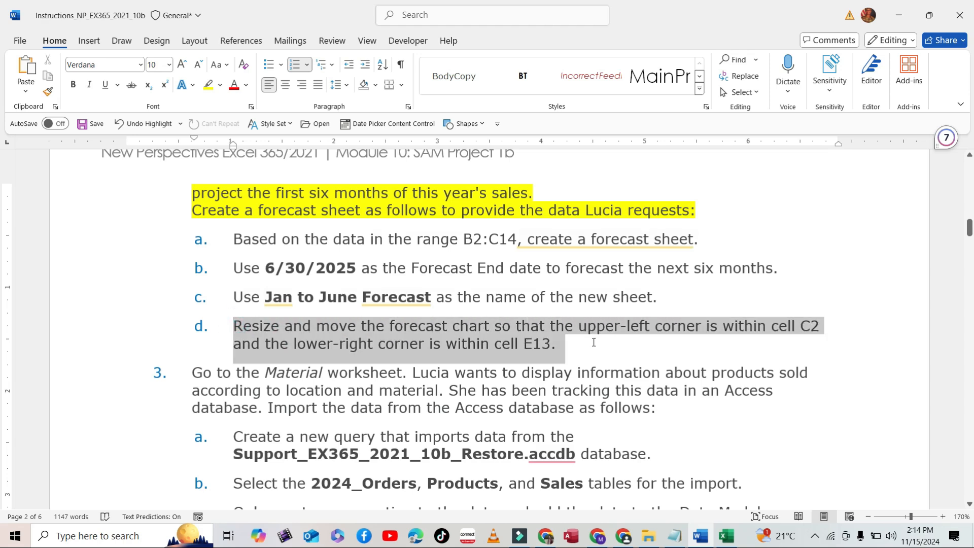
{"action": "scroll", "coordinate": [545, 304], "scroll_direction": "down", "scroll_amount": 1}
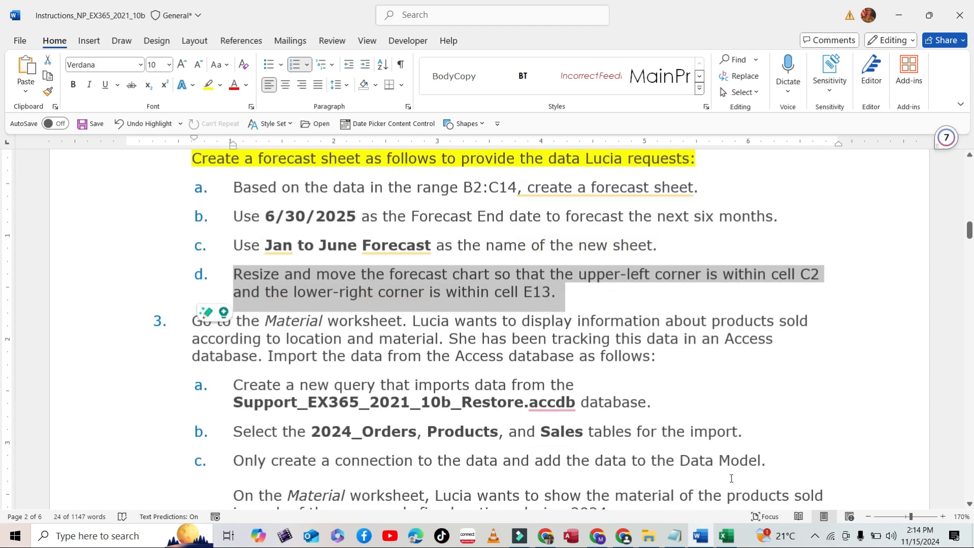
{"action": "left_click", "coordinate": [726, 536]}
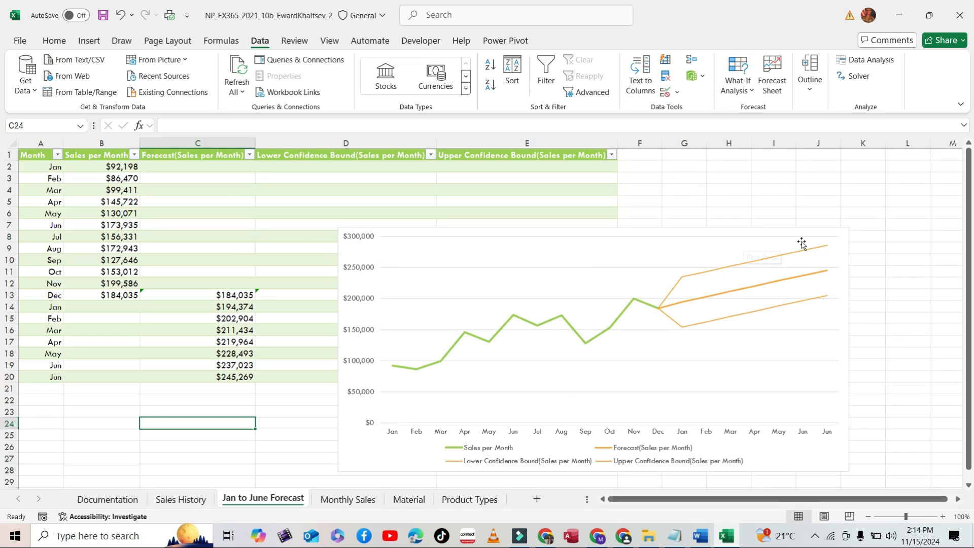
{"action": "left_click", "coordinate": [830, 235]}
{"action": "left_click_drag", "start_coordinate": [453, 244], "coordinate": [250, 169]}
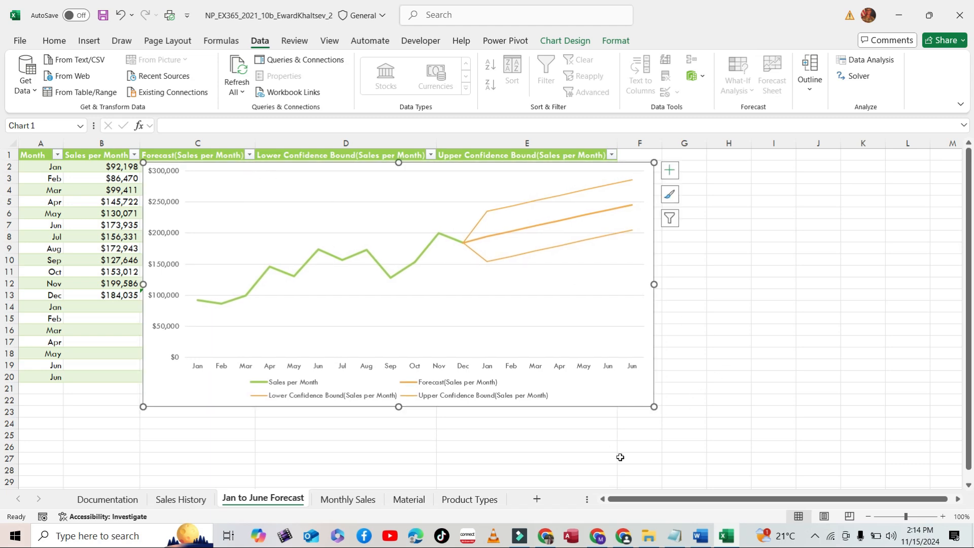
Recheck substep d in Word, and resize the forecast chart in Excel so its lower-right corner is within cell E13
{"action": "left_click", "coordinate": [701, 536]}
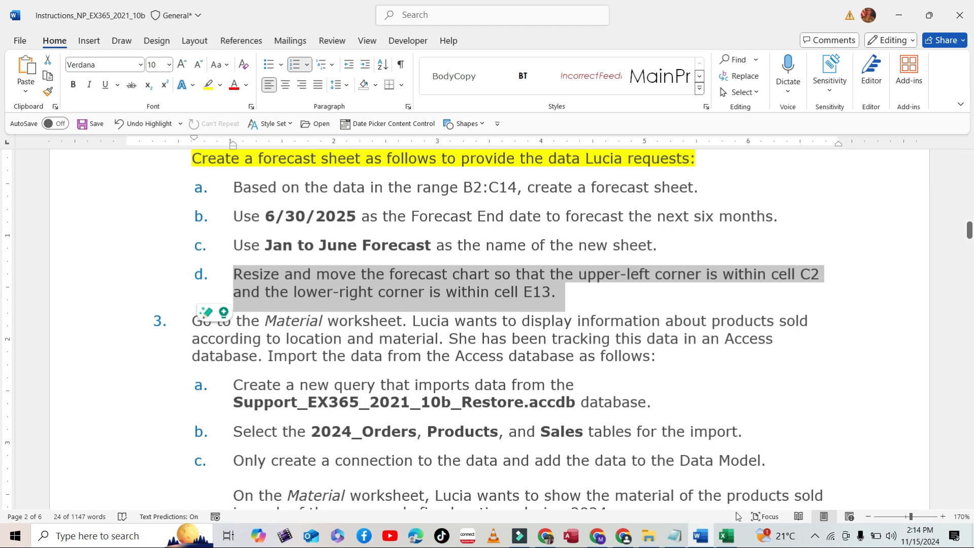
{"action": "left_click", "coordinate": [727, 536]}
{"action": "left_click_drag", "start_coordinate": [656, 284], "coordinate": [615, 274]}
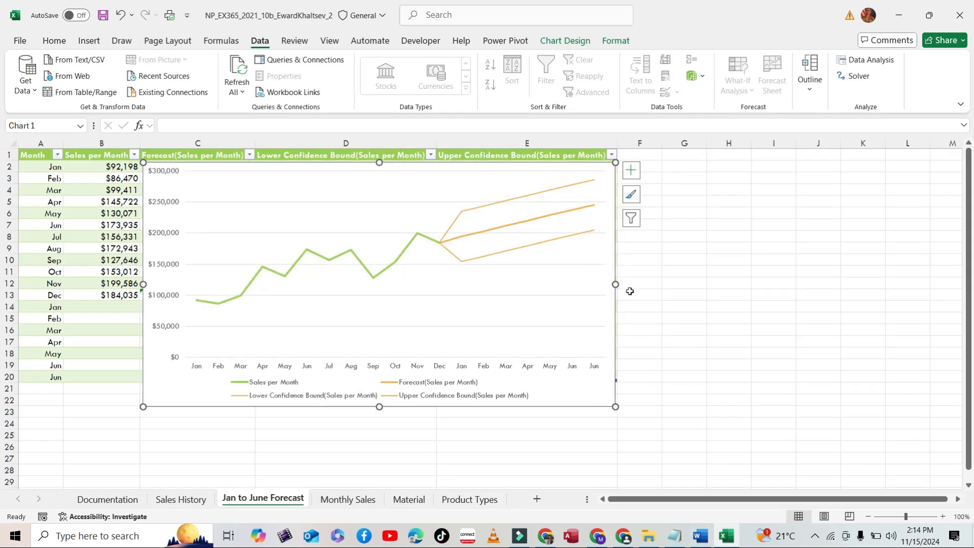
{"action": "left_click_drag", "start_coordinate": [380, 408], "coordinate": [401, 297]}
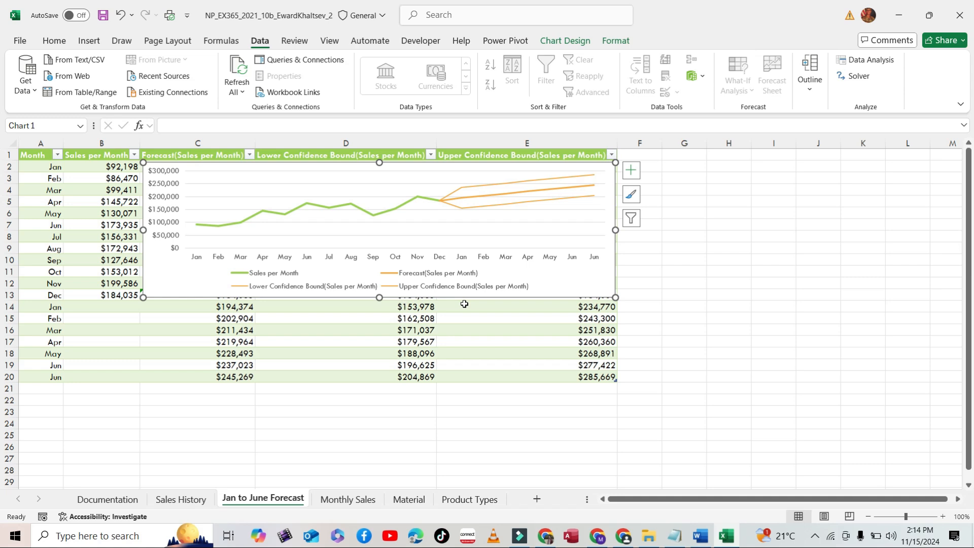
{"action": "left_click", "coordinate": [23, 300]}
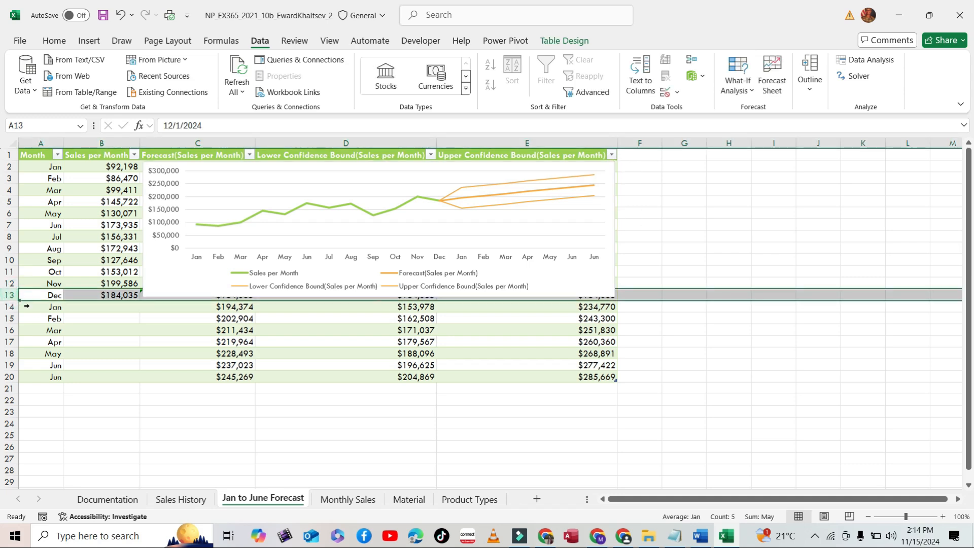
{"action": "left_click", "coordinate": [714, 329]}
In the Word instructions, highlight the step 3 introduction about the Material worksheet and the Access database import in yellow
{"action": "left_click", "coordinate": [701, 536]}
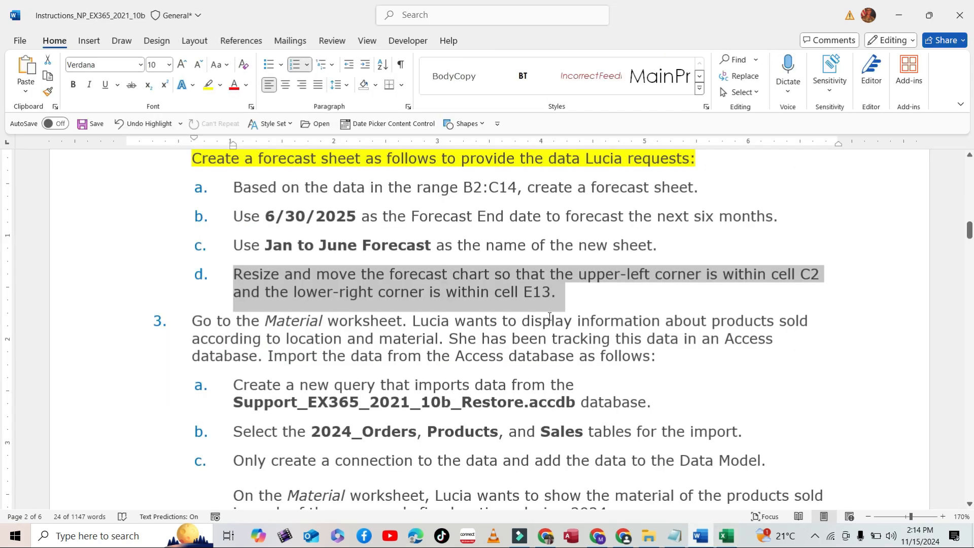
{"action": "left_click", "coordinate": [555, 297]}
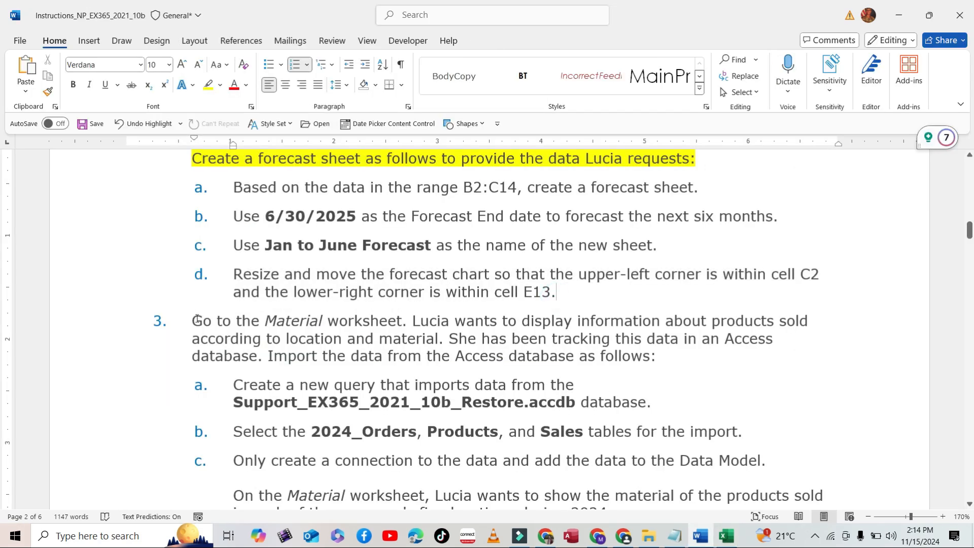
{"action": "mouse_move", "coordinate": [197, 320]}
{"action": "left_mouse_down"}
{"action": "mouse_move", "coordinate": [655, 339]}
{"action": "mouse_move", "coordinate": [659, 358]}
{"action": "left_mouse_up"}
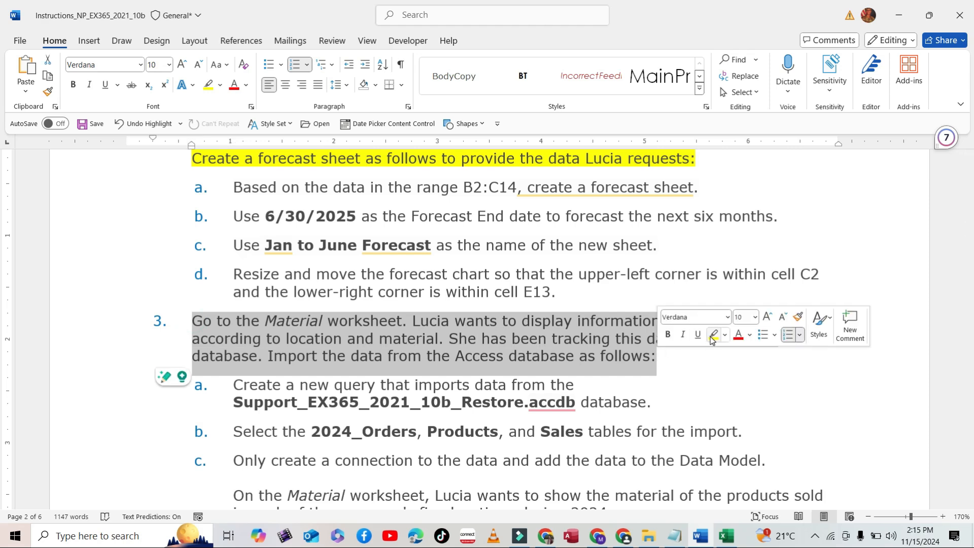
{"action": "left_click", "coordinate": [714, 335]}
{"action": "left_click", "coordinate": [563, 339]}
{"action": "scroll", "coordinate": [352, 292], "scroll_direction": "down", "scroll_amount": 2}
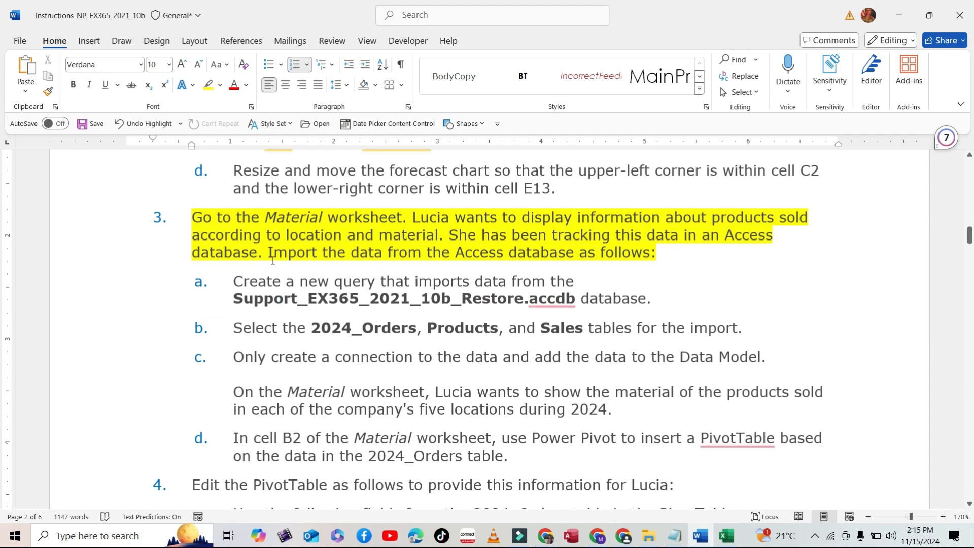
Reread the step 3 introduction, and select cell B2 on the Material worksheet in Excel
{"action": "left_click_drag", "start_coordinate": [193, 217], "coordinate": [679, 261]}
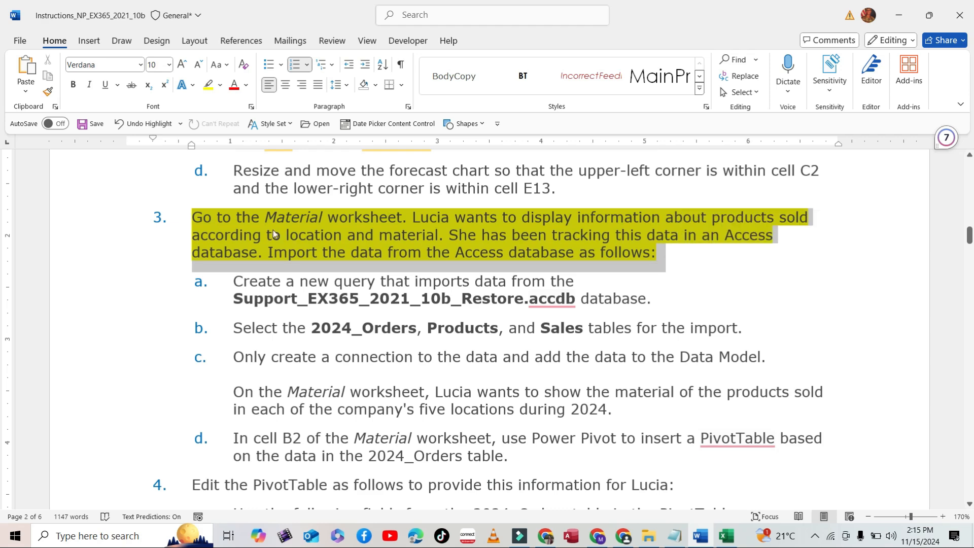
{"action": "left_click", "coordinate": [726, 536]}
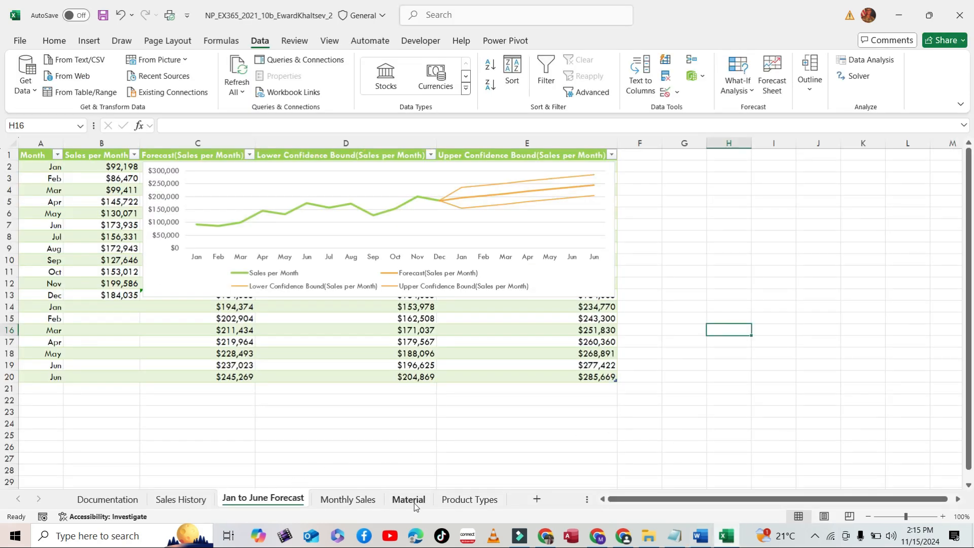
{"action": "left_click", "coordinate": [412, 500]}
{"action": "left_click", "coordinate": [99, 199]}
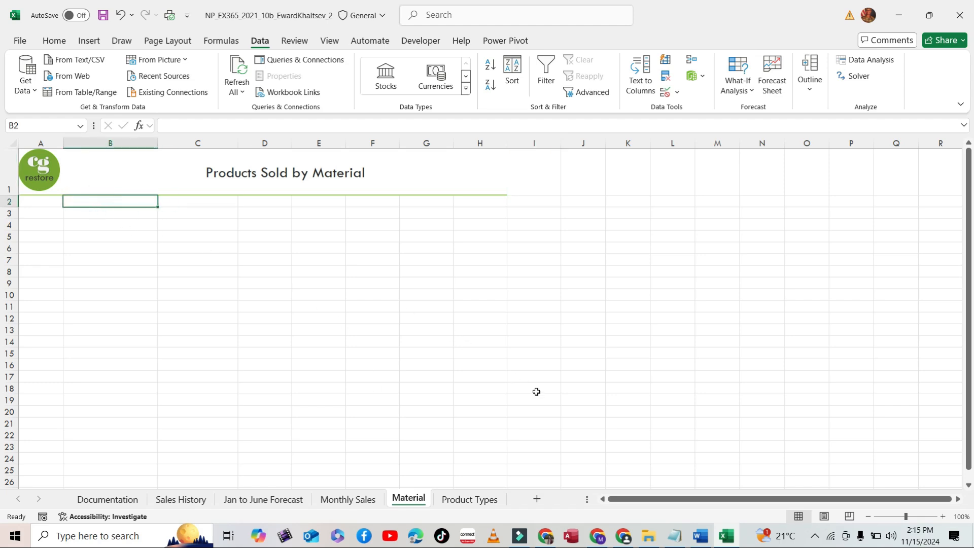
Read the substeps of step 3 in Word, and start a new Excel query from the Access database Support_EX365_2021_10b_Restore.accdb
{"action": "left_click", "coordinate": [701, 536]}
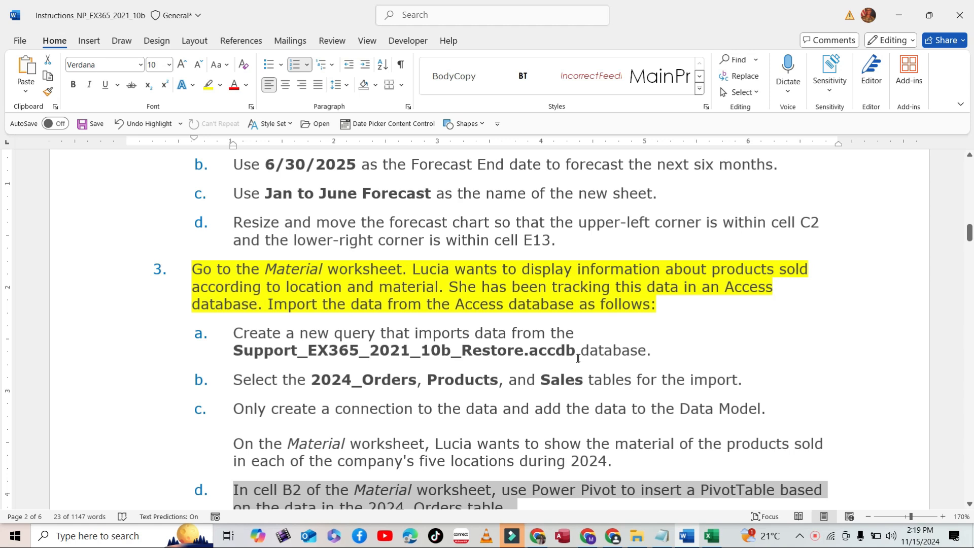
{"action": "scroll", "coordinate": [578, 358], "scroll_direction": "down", "scroll_amount": 1}
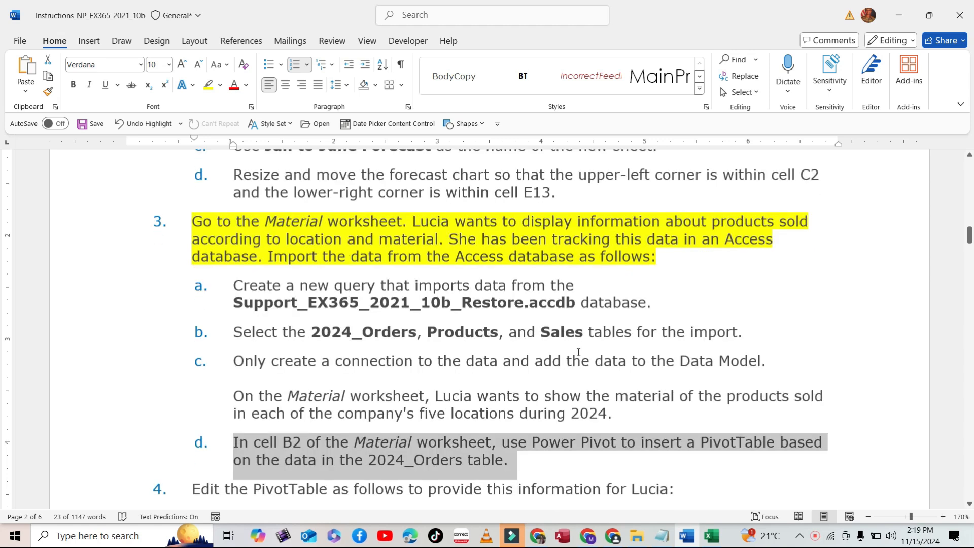
{"action": "left_click", "coordinate": [712, 536]}
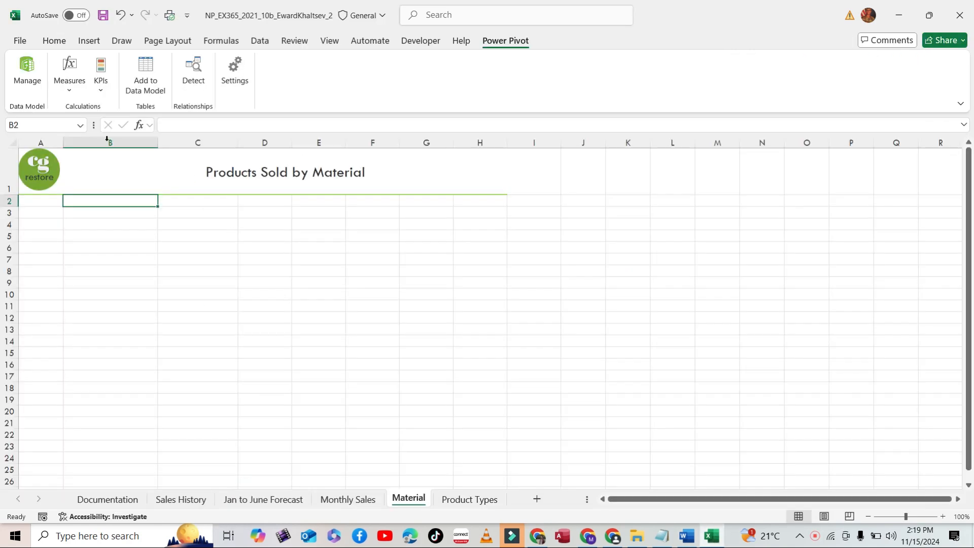
{"action": "left_click", "coordinate": [260, 40]}
{"action": "left_click", "coordinate": [27, 82]}
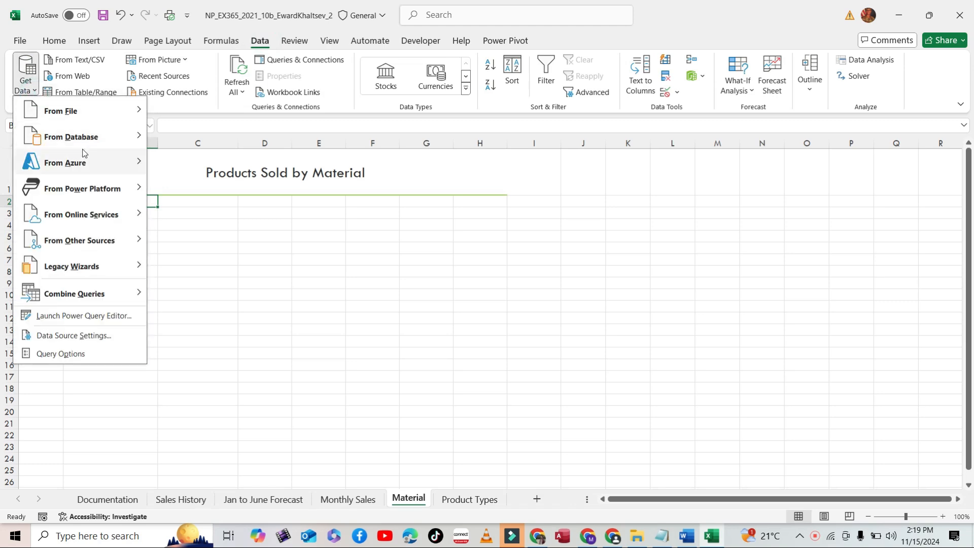
{"action": "mouse_move", "coordinate": [130, 138]}
{"action": "left_click", "coordinate": [202, 159]}
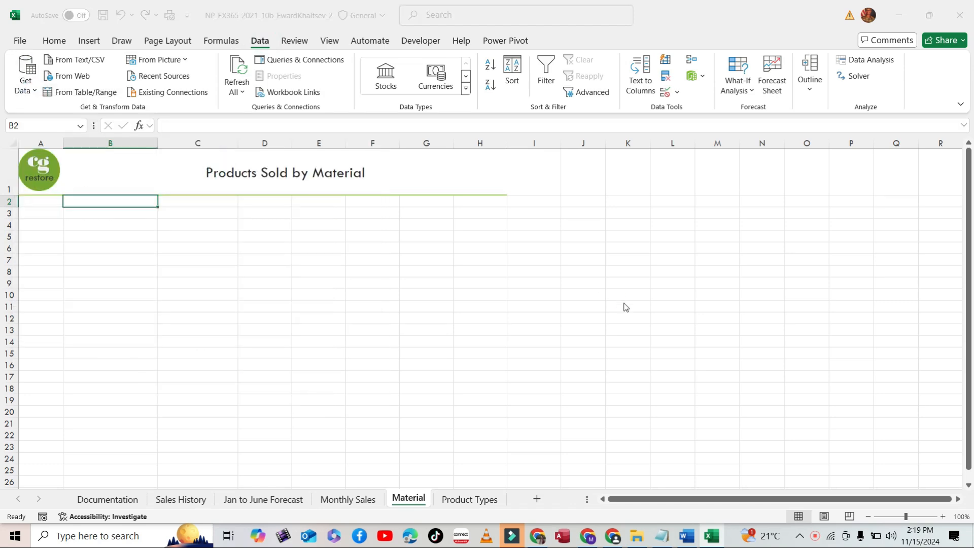
{"action": "left_click", "coordinate": [284, 216]}
{"action": "left_click", "coordinate": [498, 411]}
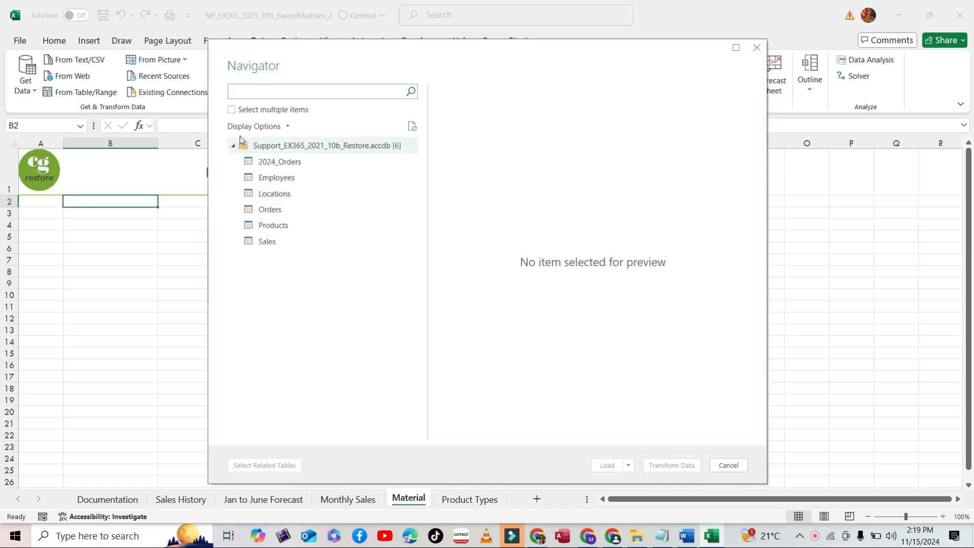
Select the 2024_Orders, Products and Sales tables for import with multiple selection enabled, and check the choice against the Word instructions
{"action": "left_click", "coordinate": [231, 110]}
{"action": "left_click", "coordinate": [247, 162]}
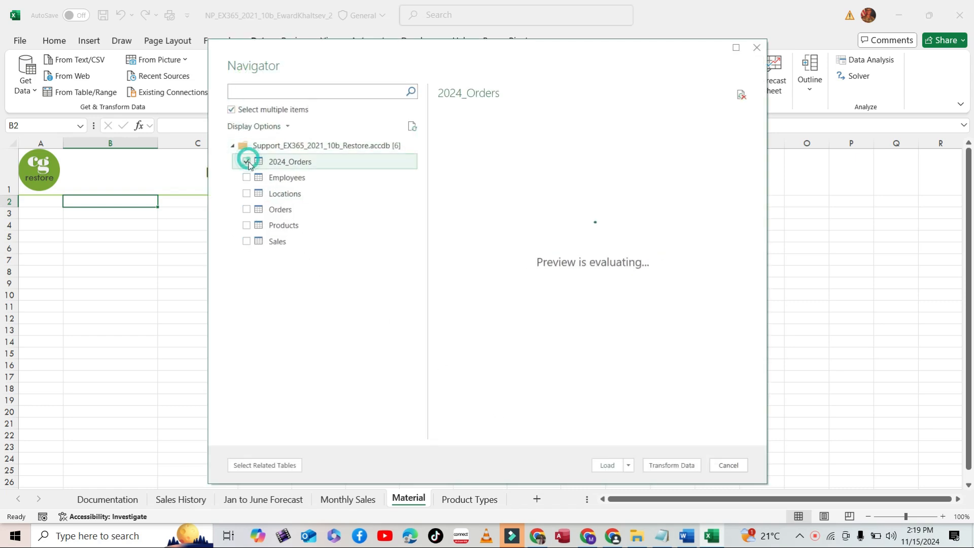
{"action": "left_click", "coordinate": [246, 224]}
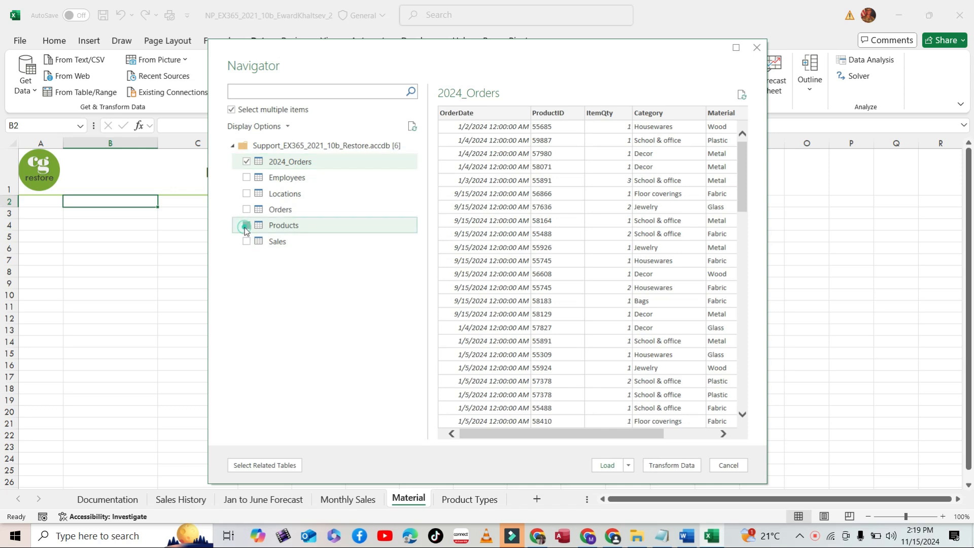
{"action": "left_click", "coordinate": [247, 241]}
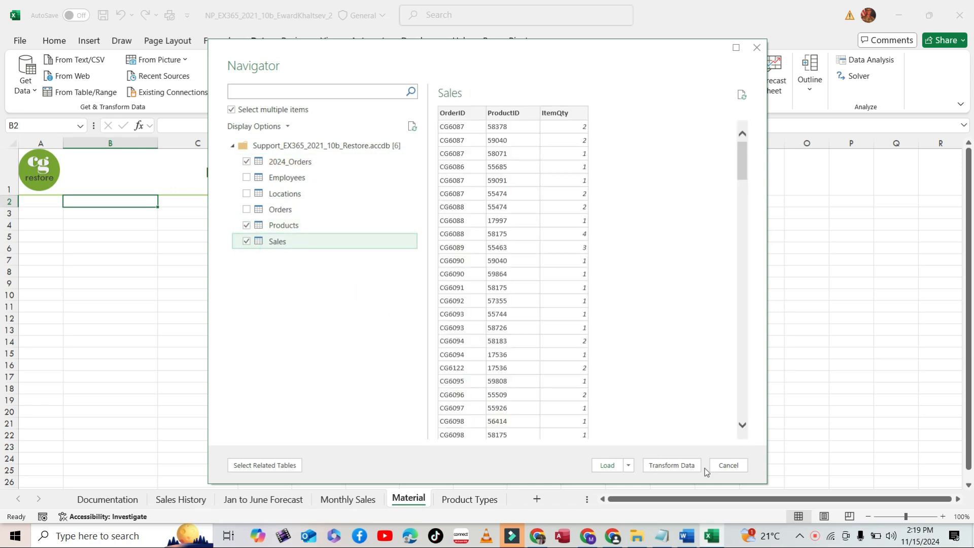
{"action": "left_click", "coordinate": [687, 536]}
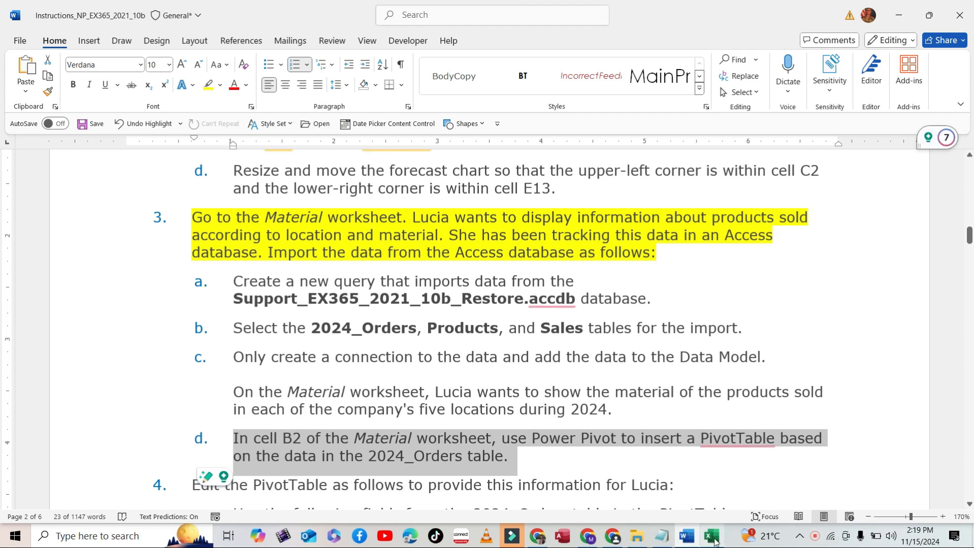
{"action": "left_click", "coordinate": [712, 535]}
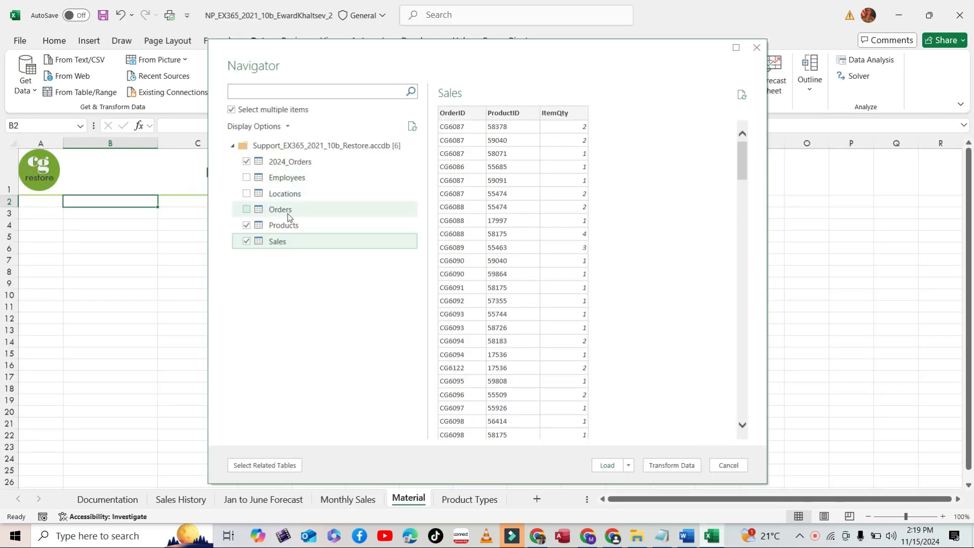
Load the selected Access tables as a connection only and add the data to the Data Model
{"action": "left_click", "coordinate": [629, 466]}
{"action": "left_click", "coordinate": [652, 488]}
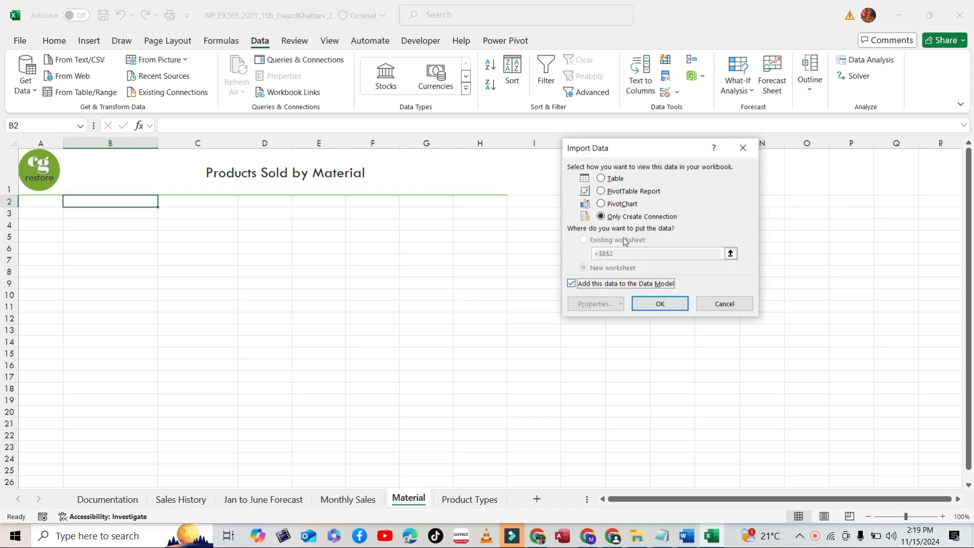
{"action": "left_click", "coordinate": [608, 218]}
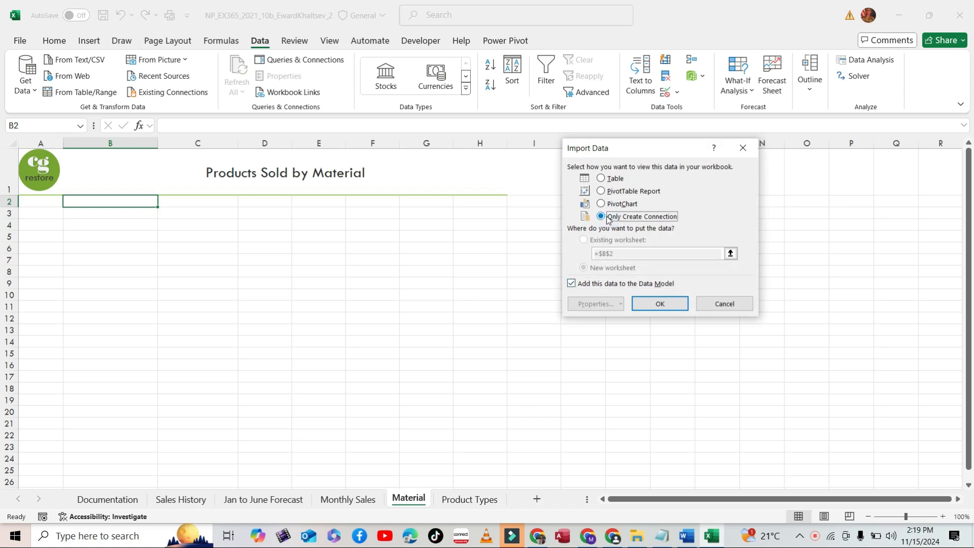
{"action": "left_click", "coordinate": [650, 306]}
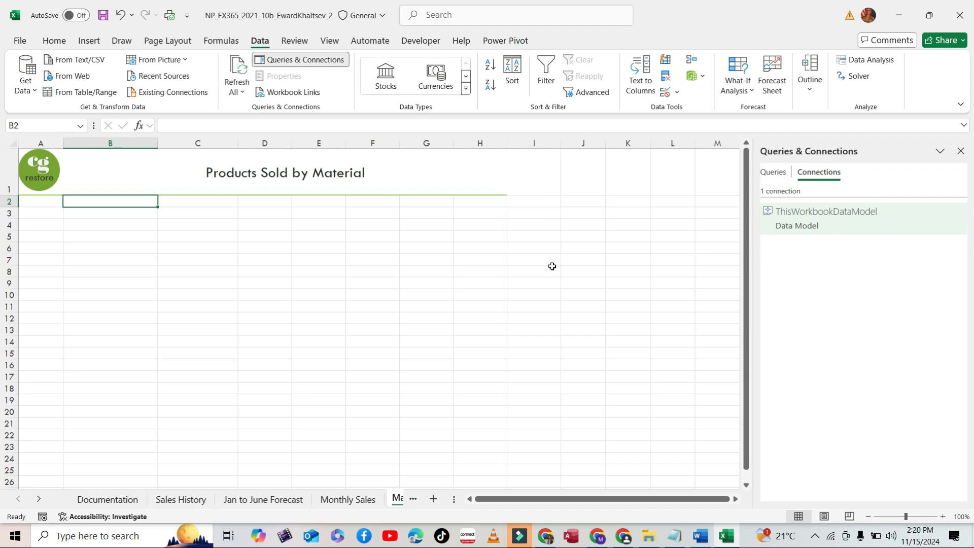
Open the workbook's data model in Power Pivot
{"action": "left_click", "coordinate": [518, 39]}
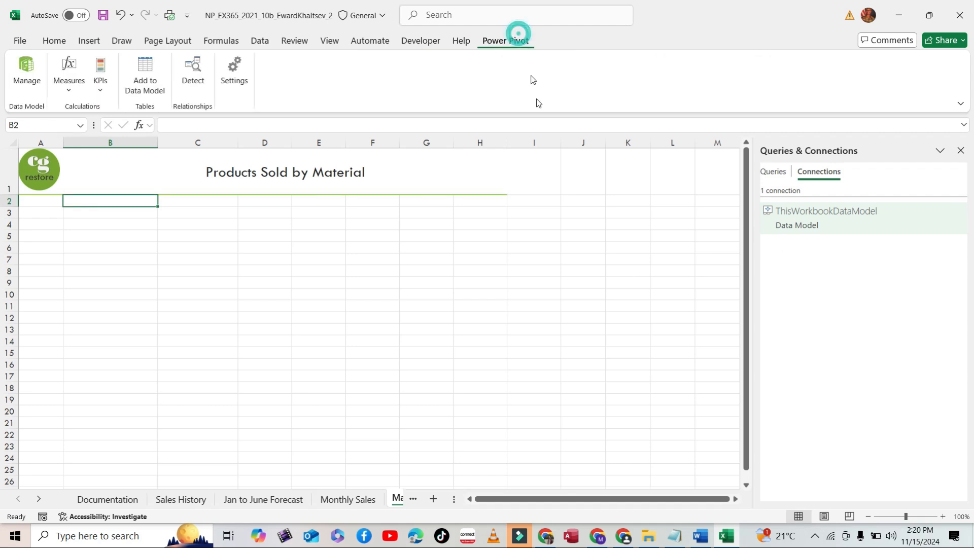
{"action": "left_click", "coordinate": [27, 71]}
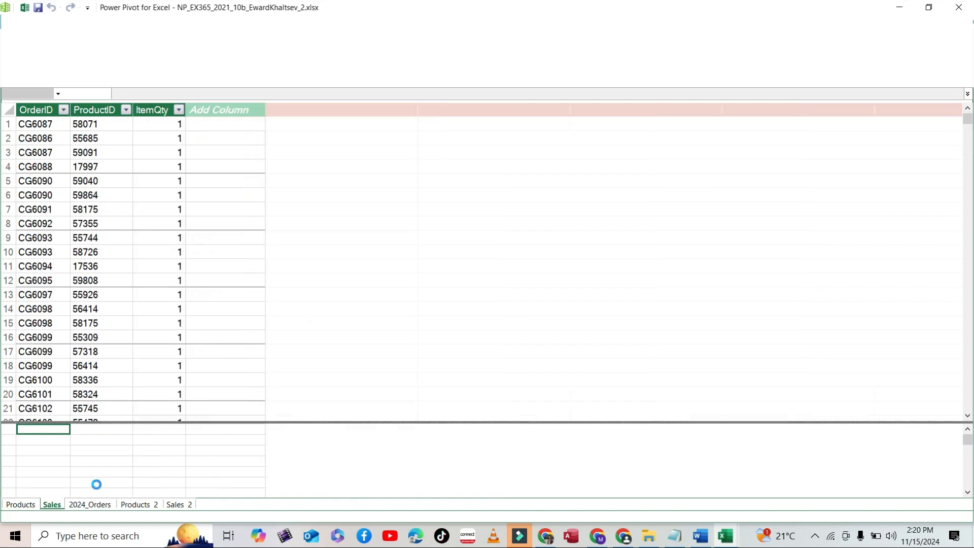
Try to delete the duplicate Products 2 table from the data model
{"action": "left_click", "coordinate": [150, 506]}
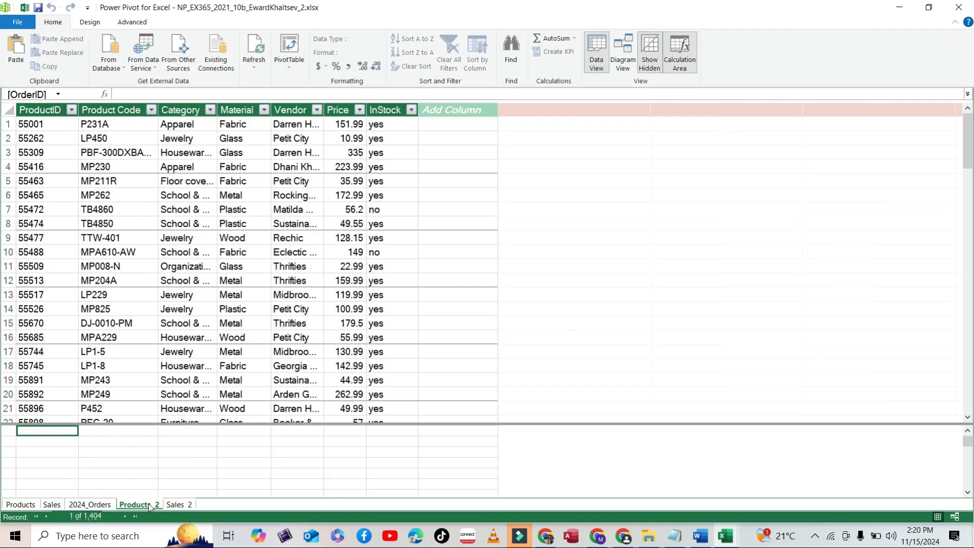
{"action": "right_click", "coordinate": [151, 506]}
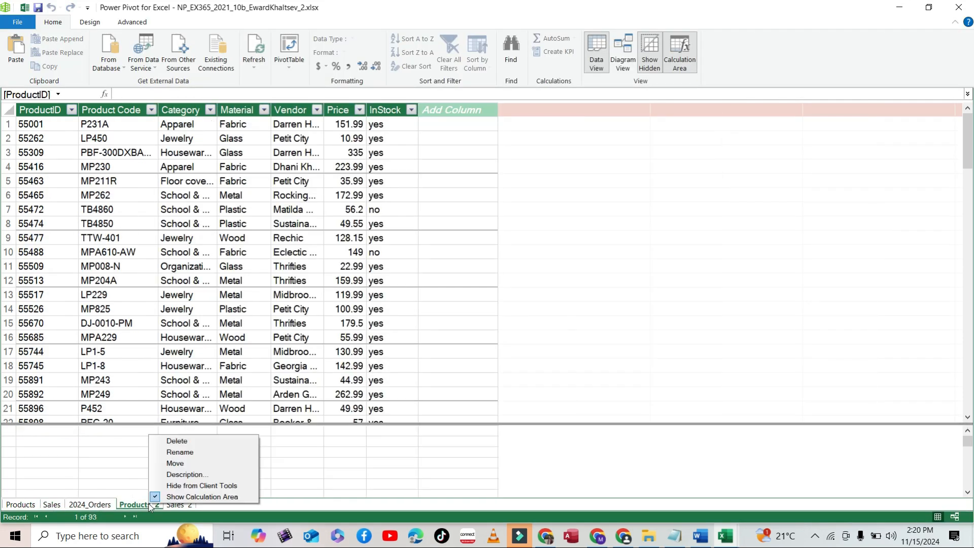
{"action": "left_click", "coordinate": [176, 441]}
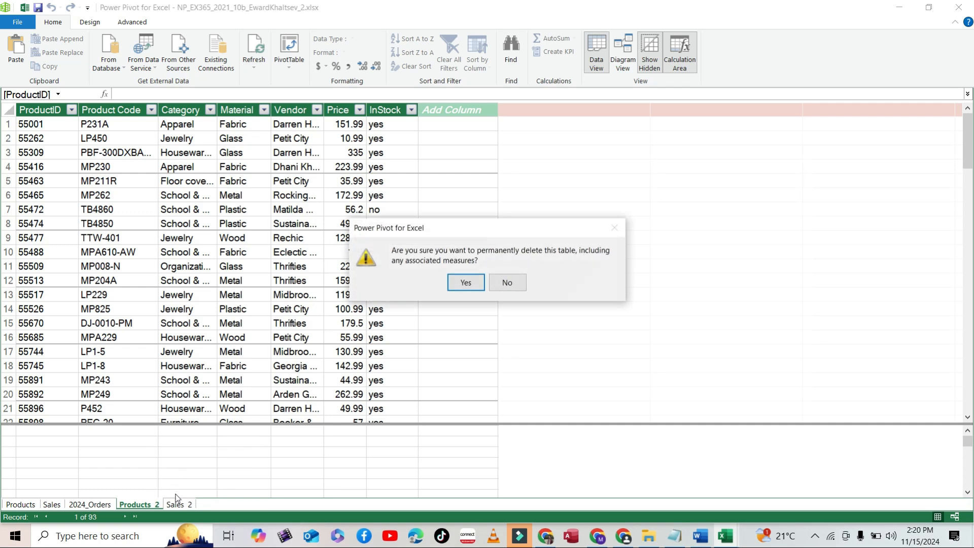
{"action": "left_click", "coordinate": [466, 285]}
{"action": "left_click", "coordinate": [479, 284]}
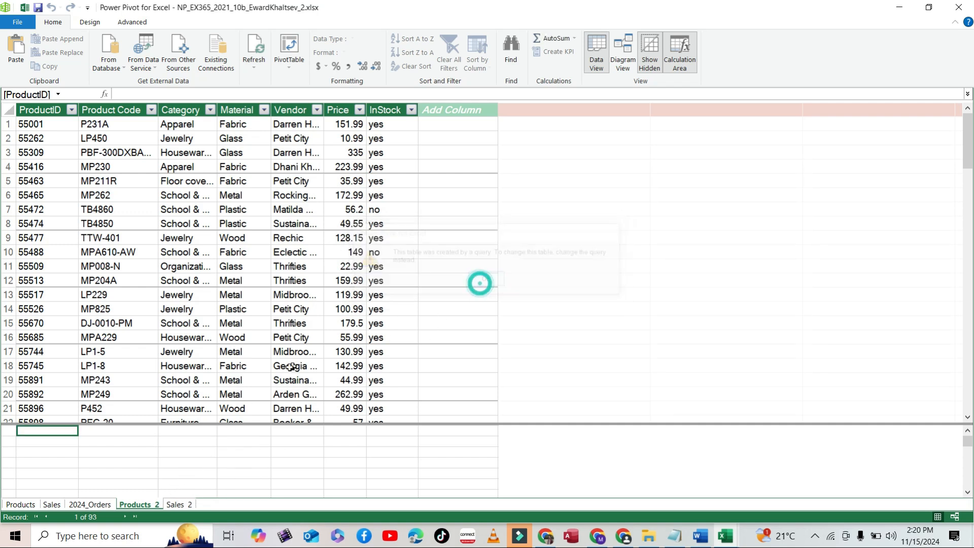
Insert a PivotTable from the data model into cell B2 of the existing Material worksheet
{"action": "left_click", "coordinate": [90, 505]}
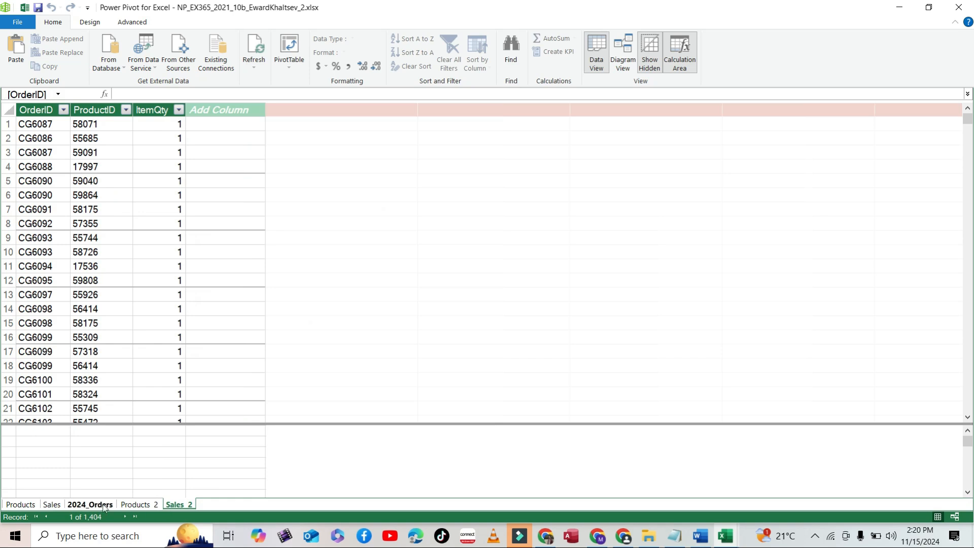
{"action": "left_click", "coordinate": [290, 66]}
{"action": "left_click", "coordinate": [306, 79]}
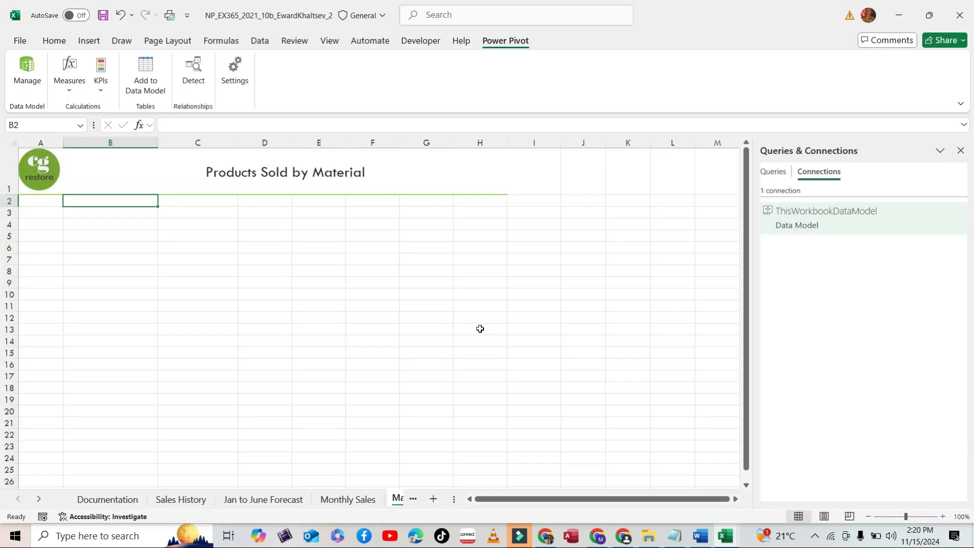
{"action": "left_click", "coordinate": [377, 262]}
{"action": "left_click", "coordinate": [527, 295]}
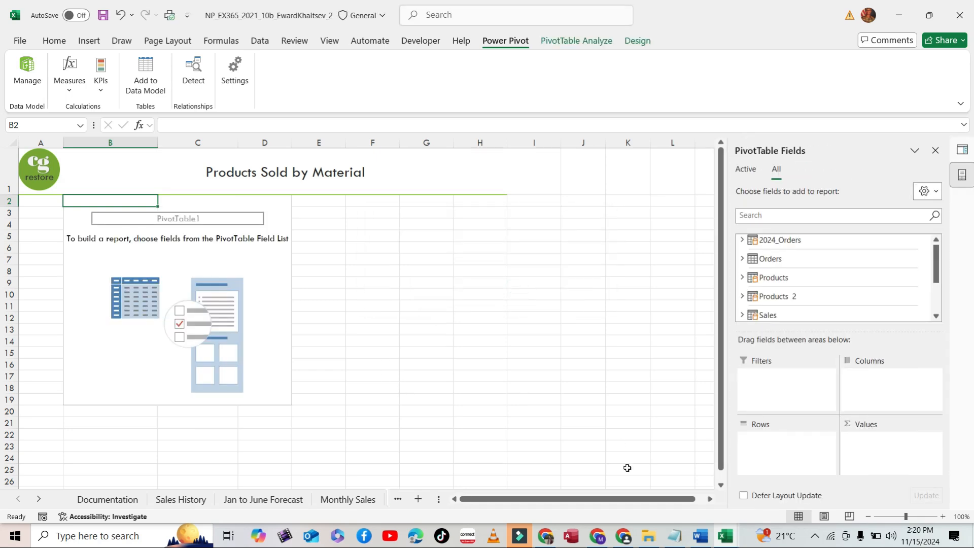
Switch to the Word instructions and review the substeps of step 3, including the Power Pivot PivotTable in cell B2
{"action": "key", "text": "alt+Tab"}
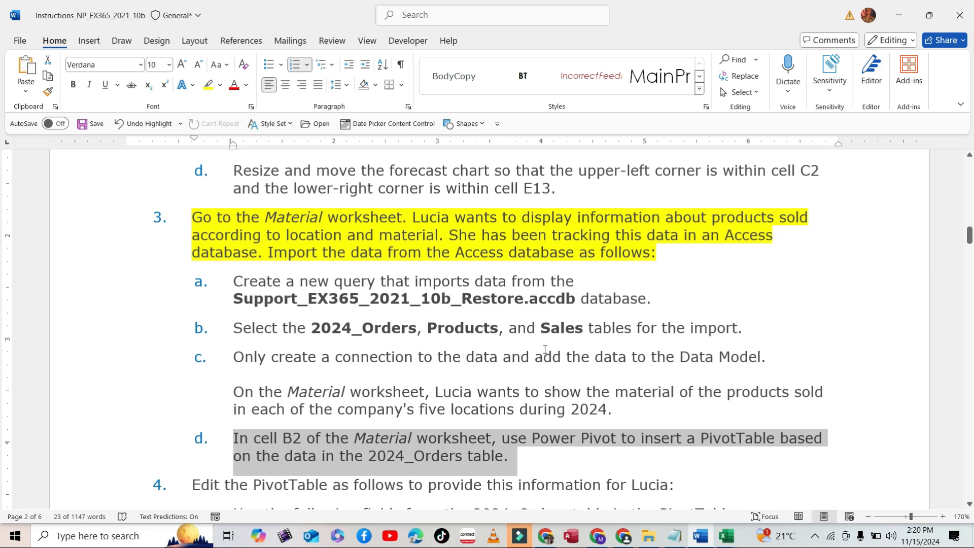
{"action": "left_click", "coordinate": [369, 357]}
{"action": "scroll", "coordinate": [493, 367], "scroll_direction": "down", "scroll_amount": 1}
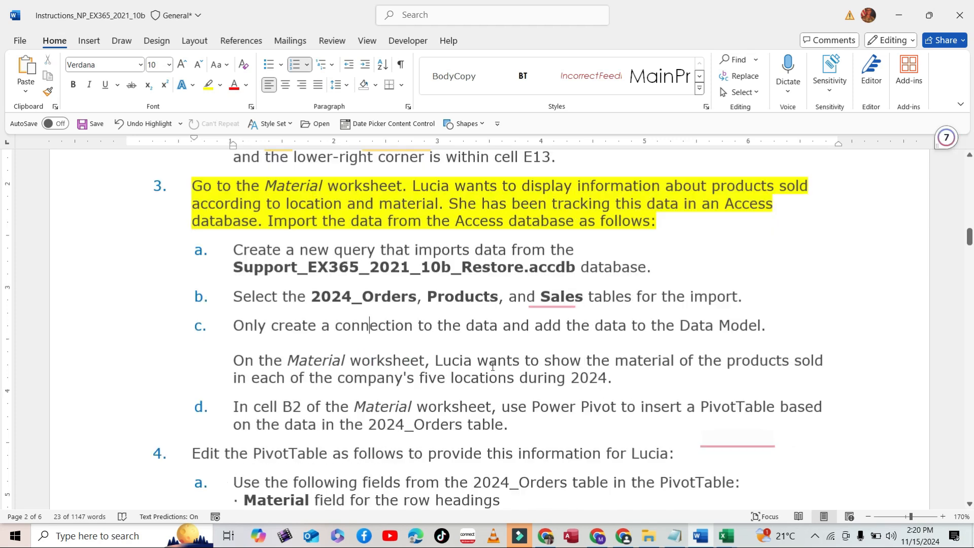
{"action": "scroll", "coordinate": [493, 367], "scroll_direction": "down", "scroll_amount": 2}
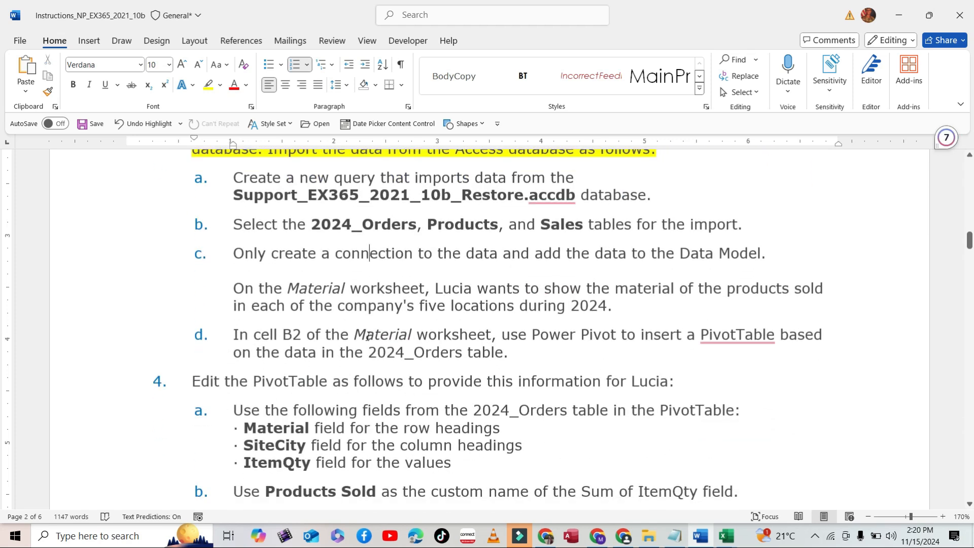
{"action": "scroll", "coordinate": [335, 304], "scroll_direction": "down", "scroll_amount": 1}
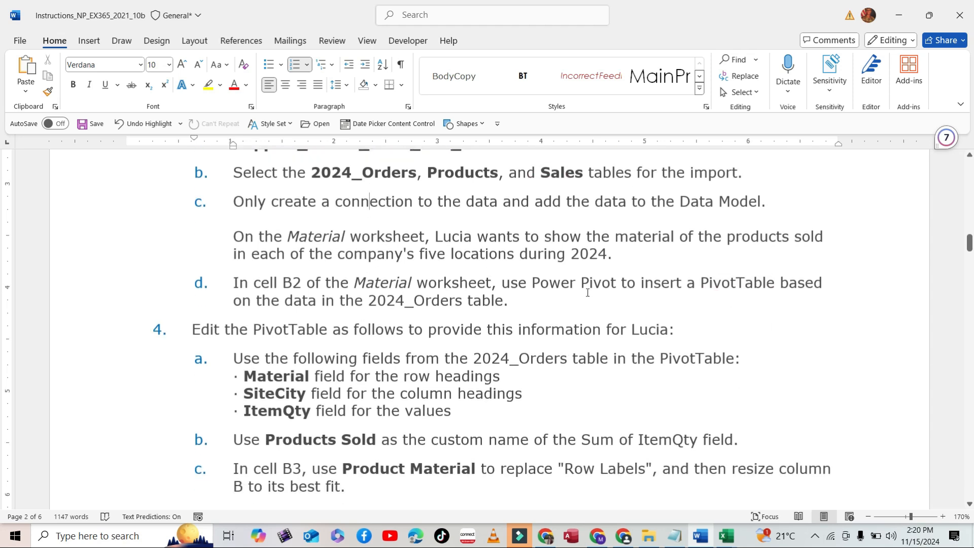
{"action": "scroll", "coordinate": [413, 340], "scroll_direction": "down", "scroll_amount": 1}
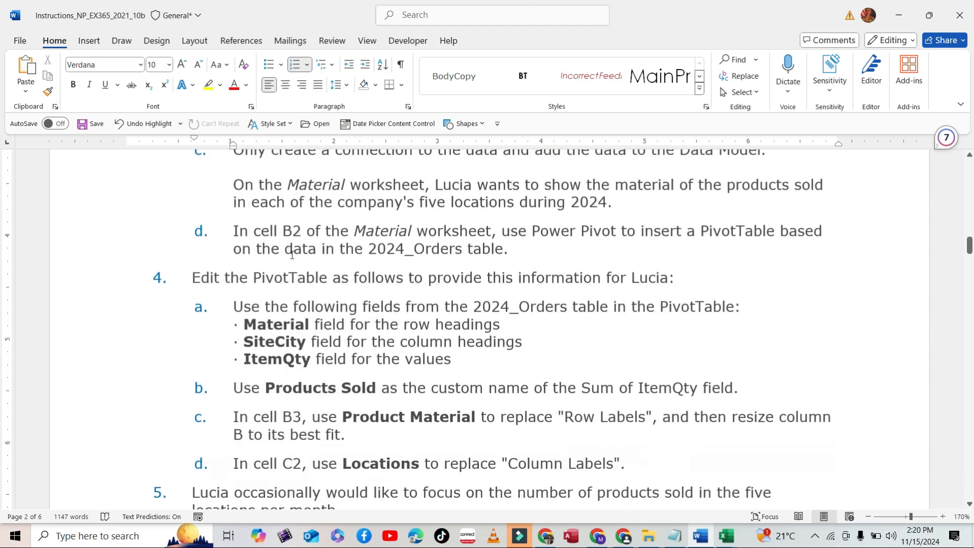
{"action": "left_click_drag", "start_coordinate": [239, 226], "coordinate": [362, 254]}
{"action": "left_click", "coordinate": [368, 276]}
Read step 4 of the instructions and highlight its introductory sentence about editing the PivotTable
{"action": "scroll", "coordinate": [366, 279], "scroll_direction": "down", "scroll_amount": 2}
{"action": "scroll", "coordinate": [366, 220], "scroll_direction": "up", "scroll_amount": 1}
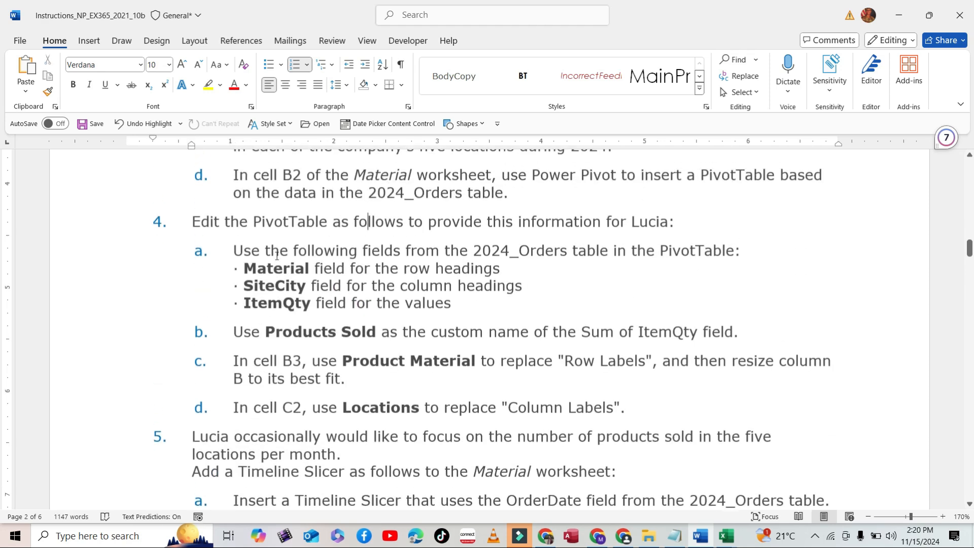
{"action": "left_click_drag", "start_coordinate": [192, 228], "coordinate": [694, 238]}
{"action": "left_click", "coordinate": [739, 203]}
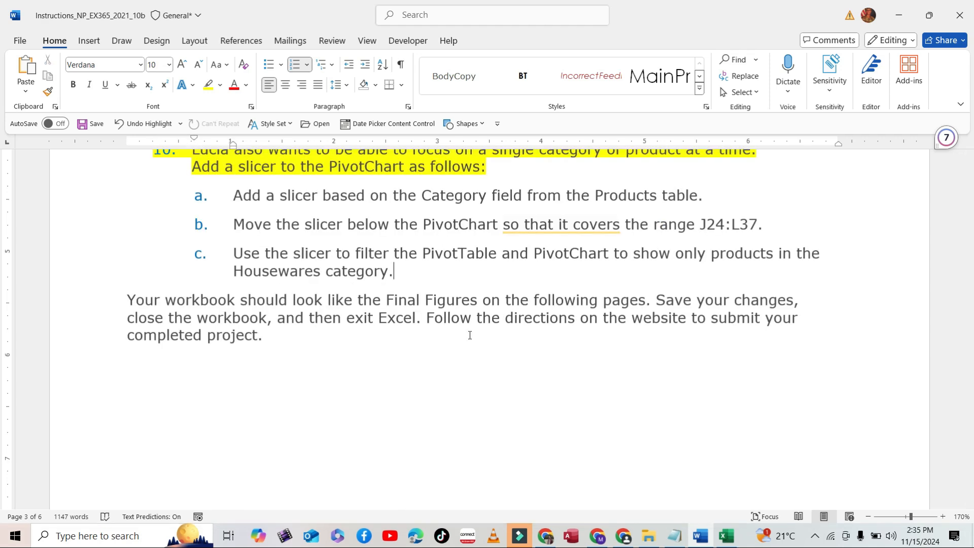
Check the closing instructions and the Sales History final figure, and save and close the completed Excel workbook
{"action": "scroll", "coordinate": [470, 335], "scroll_direction": "down", "scroll_amount": 5}
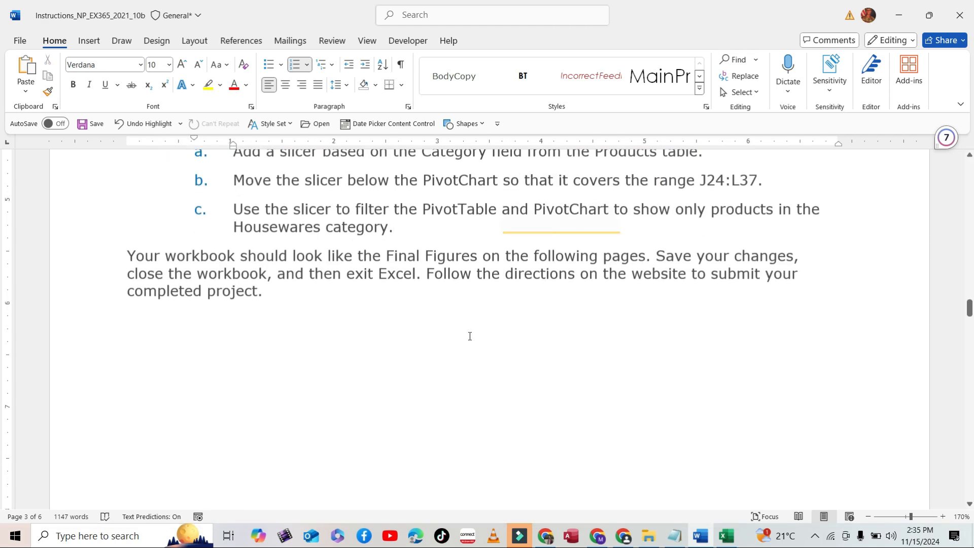
{"action": "scroll", "coordinate": [494, 343], "scroll_direction": "down", "scroll_amount": 8}
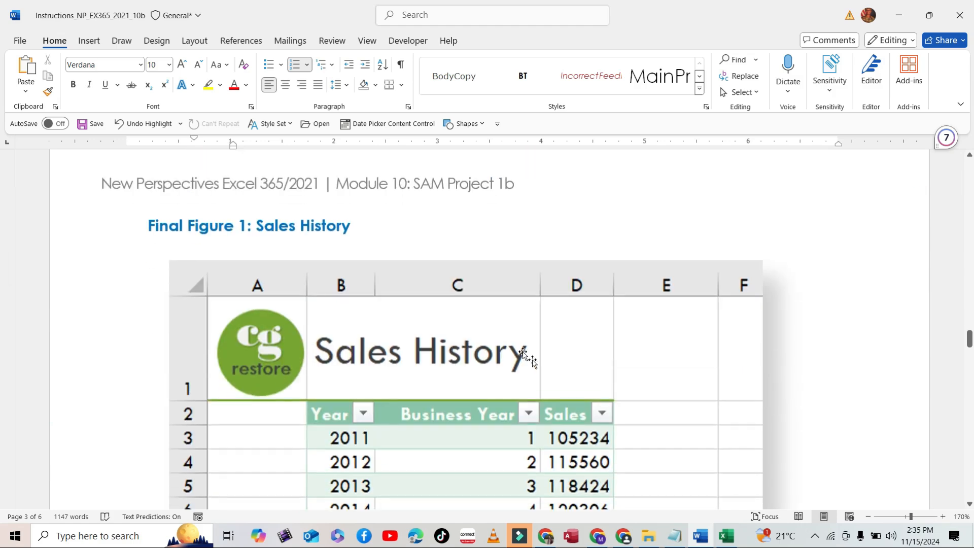
{"action": "scroll", "coordinate": [890, 379], "scroll_direction": "up", "scroll_amount": 10}
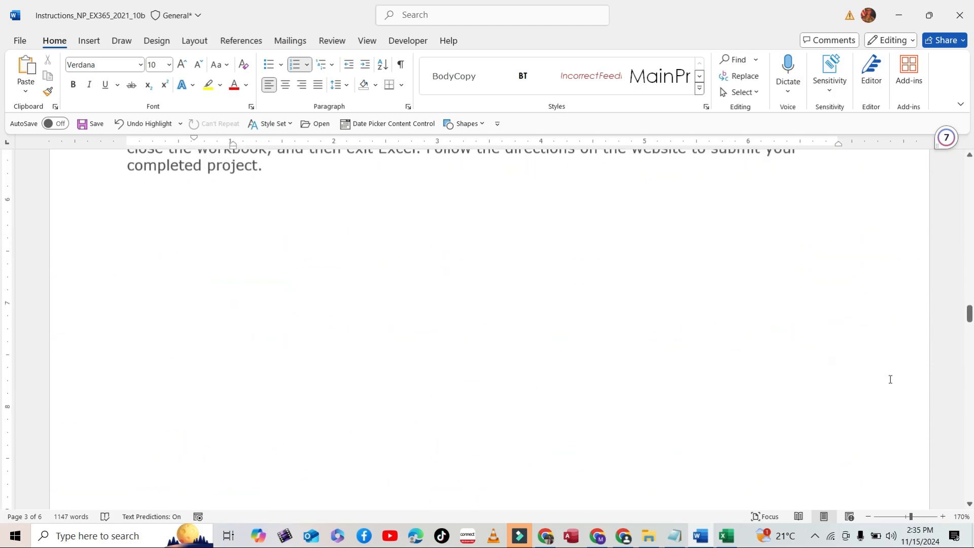
{"action": "left_click", "coordinate": [726, 536]}
{"action": "left_click", "coordinate": [613, 326]}
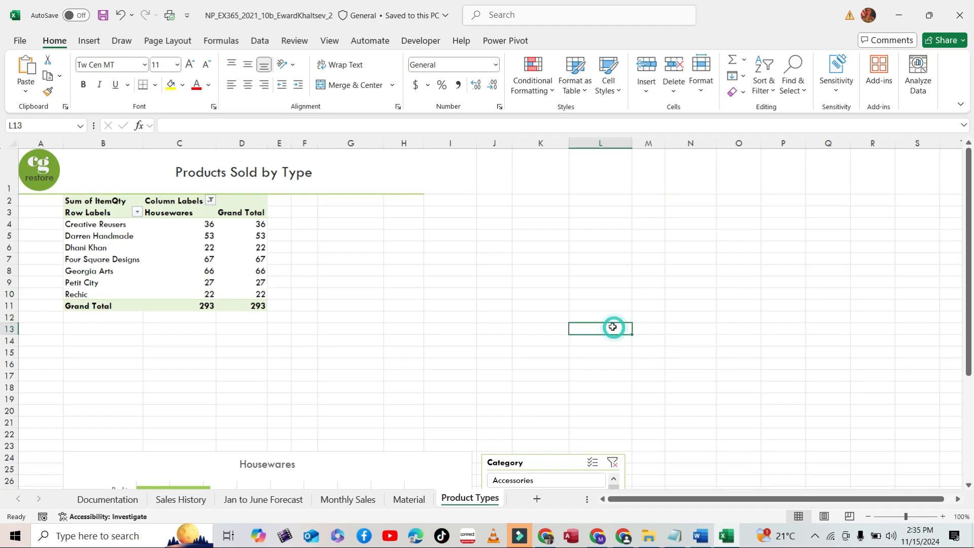
{"action": "left_click", "coordinate": [103, 16]}
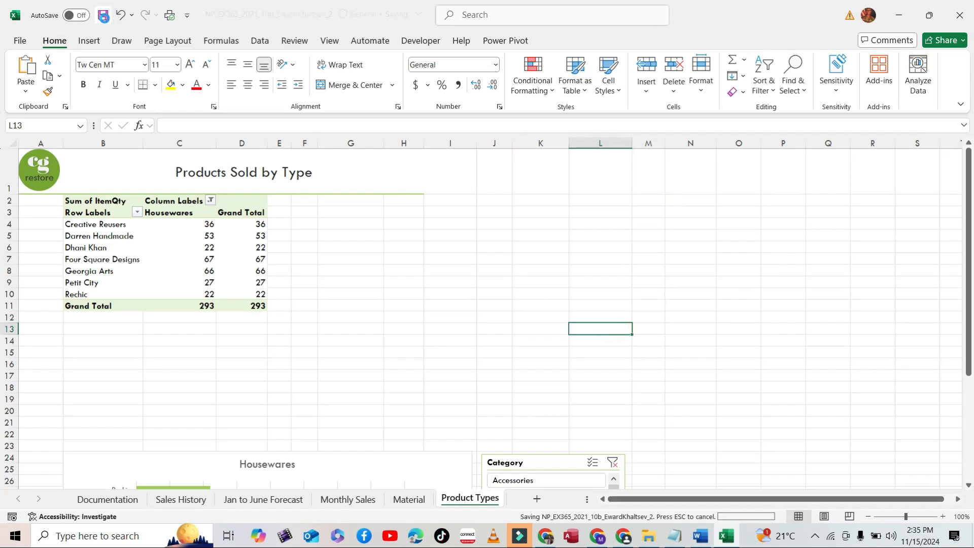
{"action": "left_click", "coordinate": [961, 17]}
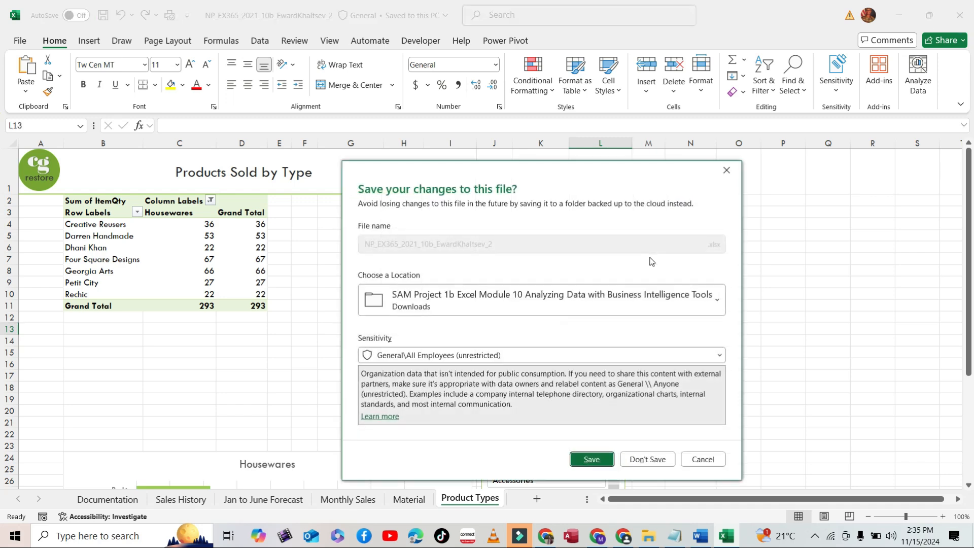
{"action": "left_click", "coordinate": [592, 460]}
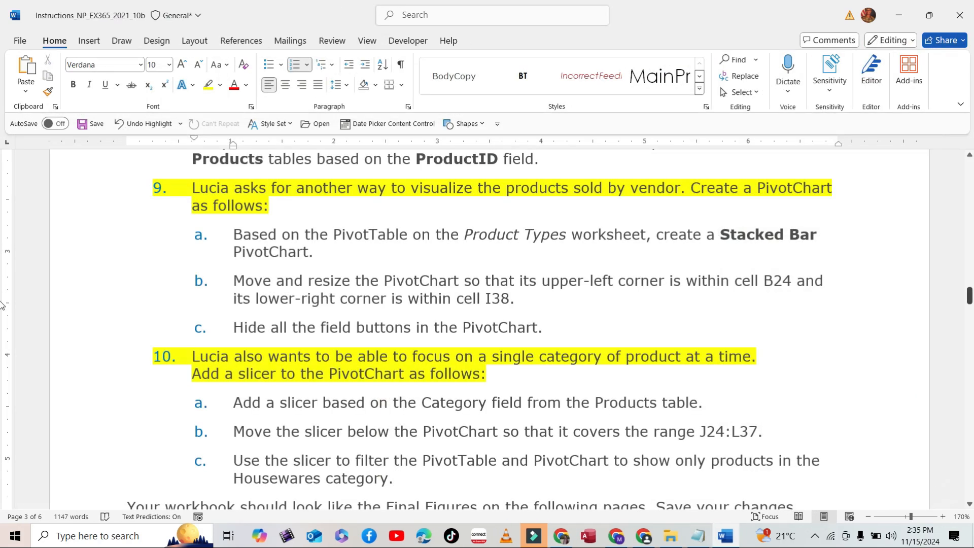
Switch to the MindTap project page in the browser and upload the completed version 2 workbook from the project folder to SAM
{"action": "left_click_drag", "start_coordinate": [970, 296], "coordinate": [969, 163]}
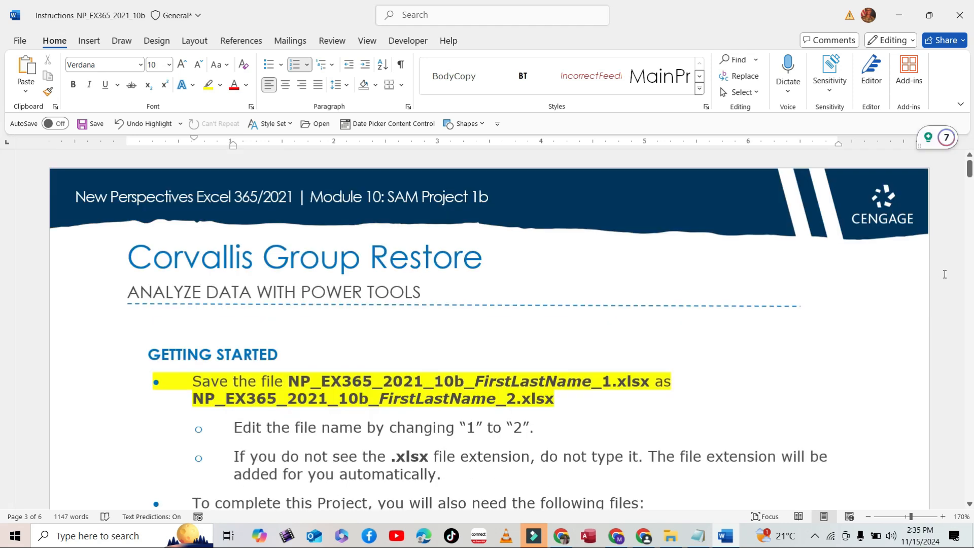
{"action": "left_click", "coordinate": [617, 538]}
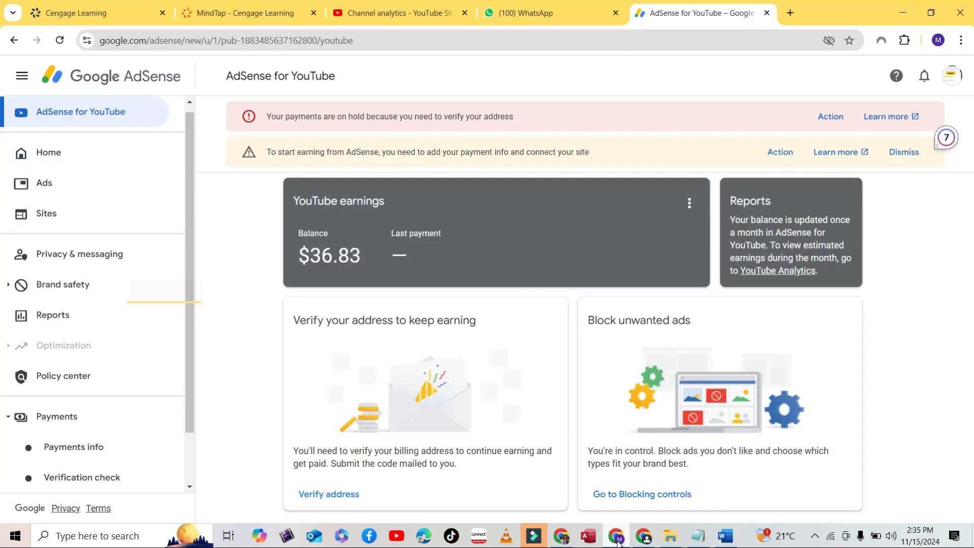
{"action": "left_click", "coordinate": [645, 541]}
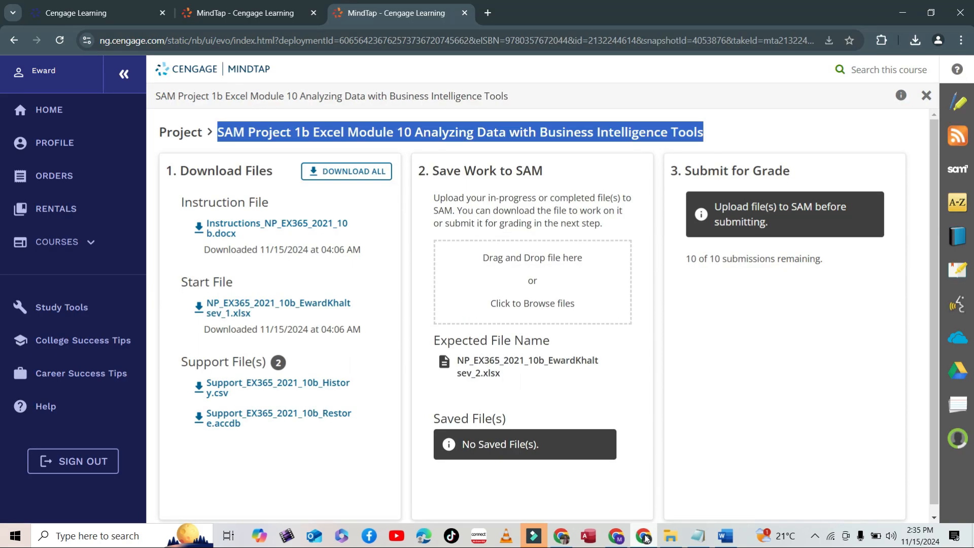
{"action": "left_click", "coordinate": [644, 389]}
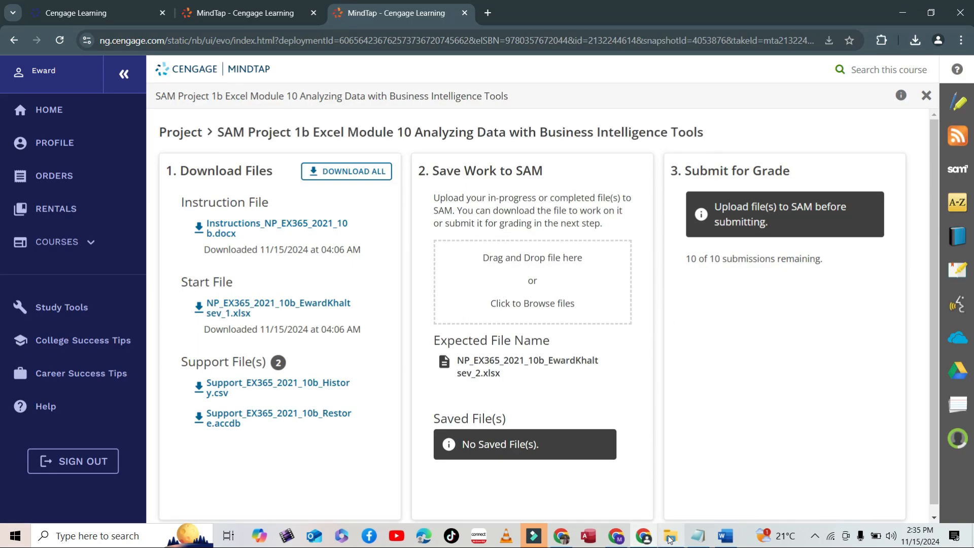
{"action": "left_click", "coordinate": [670, 538]}
{"action": "left_click", "coordinate": [326, 169]}
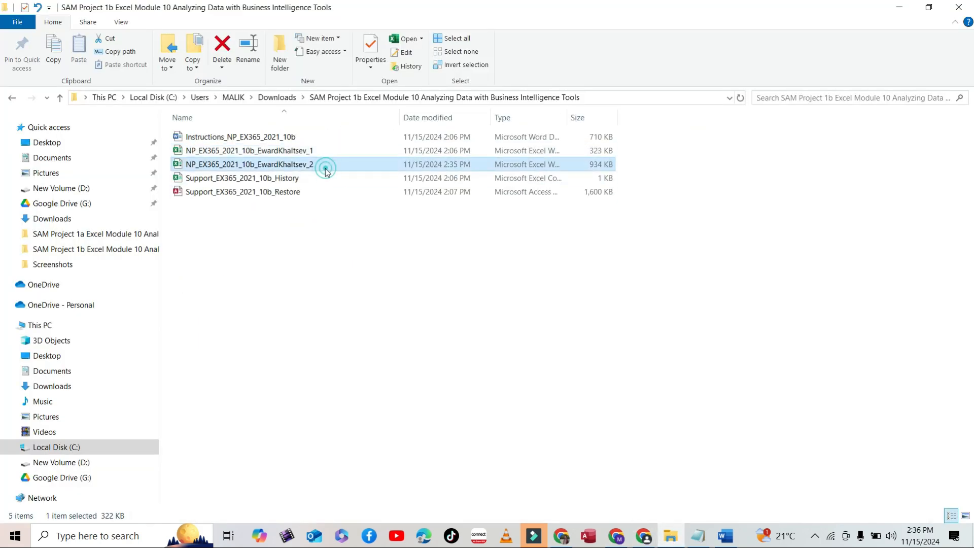
{"action": "left_click_drag", "start_coordinate": [311, 165], "coordinate": [545, 289]}
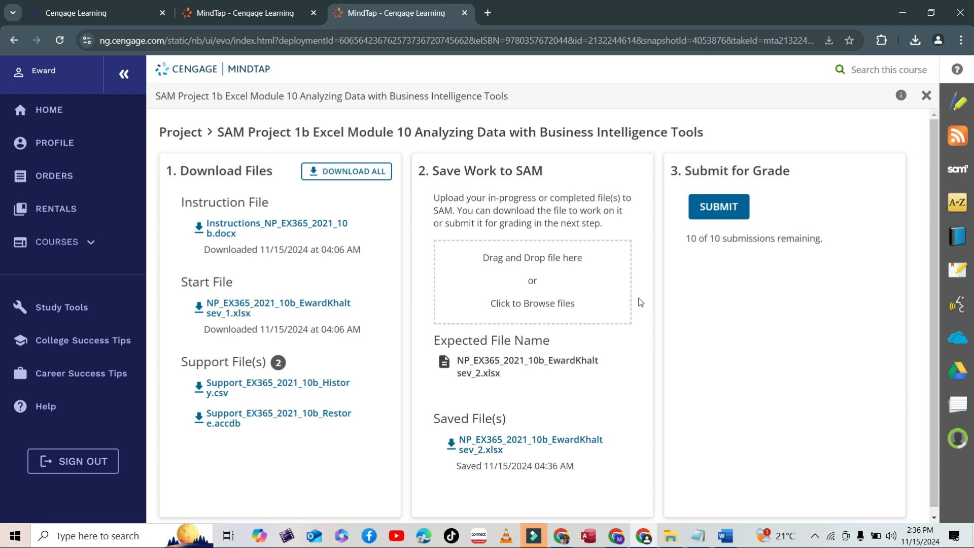
Submit the uploaded workbook for grading and download the graded summary report for attempt 1
{"action": "left_click", "coordinate": [716, 217]}
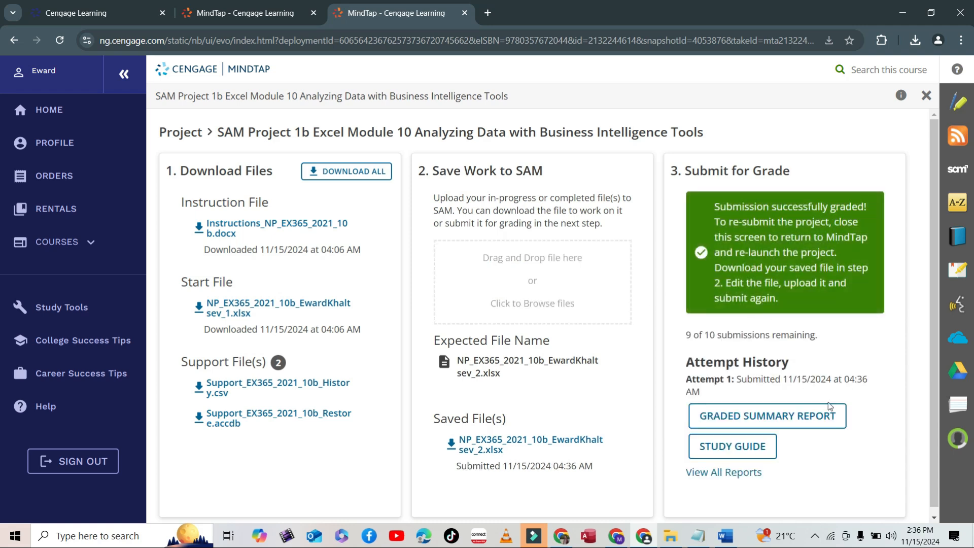
{"action": "scroll", "coordinate": [824, 409], "scroll_direction": "down", "scroll_amount": 1}
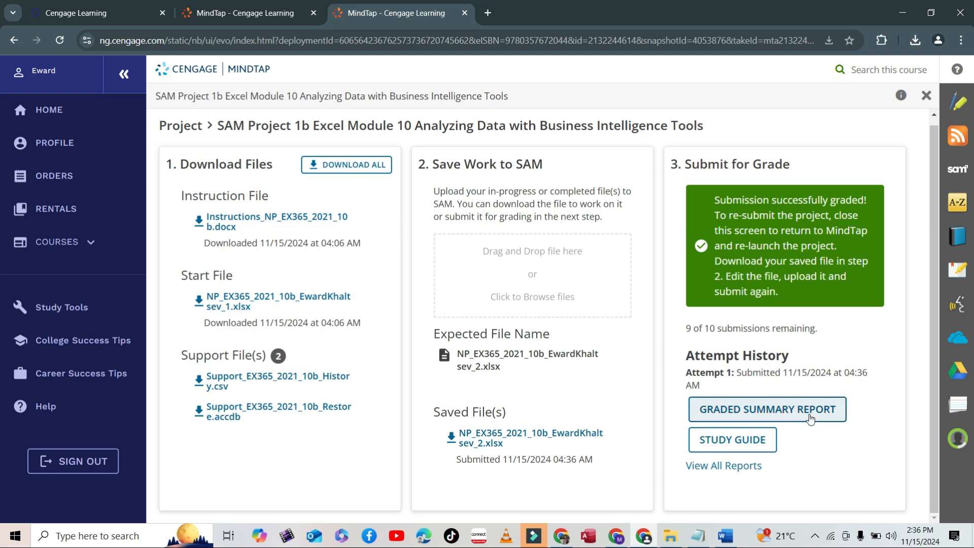
{"action": "left_click", "coordinate": [810, 418]}
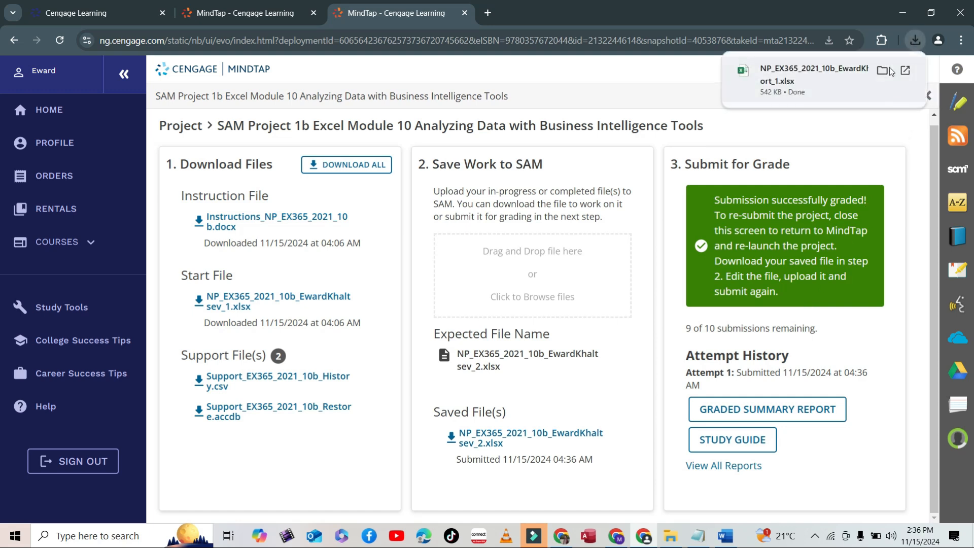
Show the downloaded graded report in File Explorer and move it from Downloads into the SAM Project 1b Excel Module 10 folder
{"action": "left_click", "coordinate": [884, 71]}
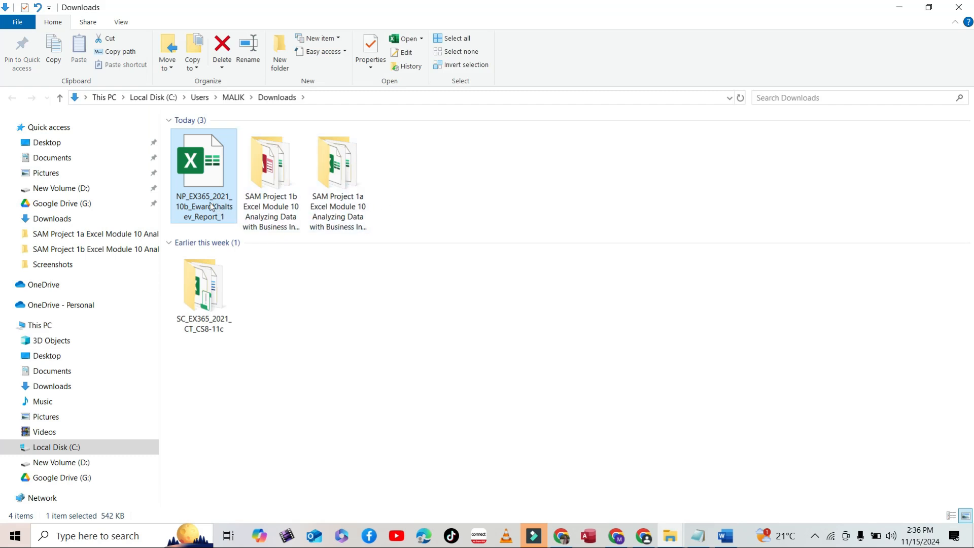
{"action": "left_click_drag", "start_coordinate": [212, 206], "coordinate": [274, 208]}
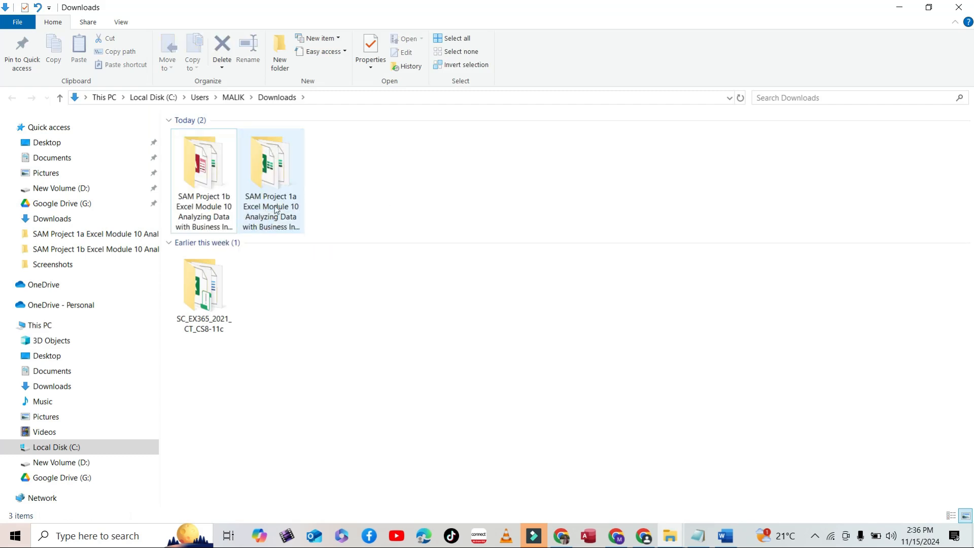
Switch back to MindTap in the browser and close the SAM Project 1b page to check its score in the course activity list
{"action": "left_click", "coordinate": [643, 536]}
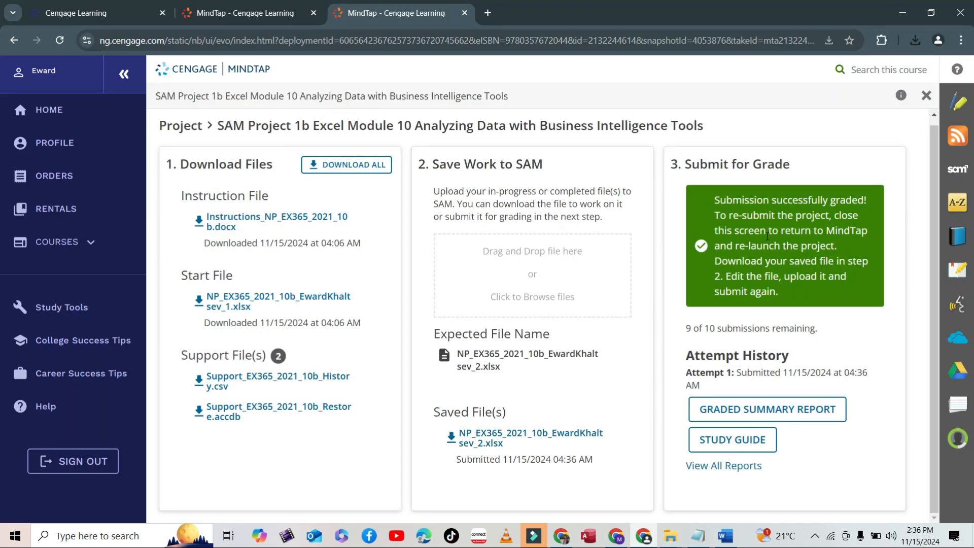
{"action": "left_click", "coordinate": [926, 95]}
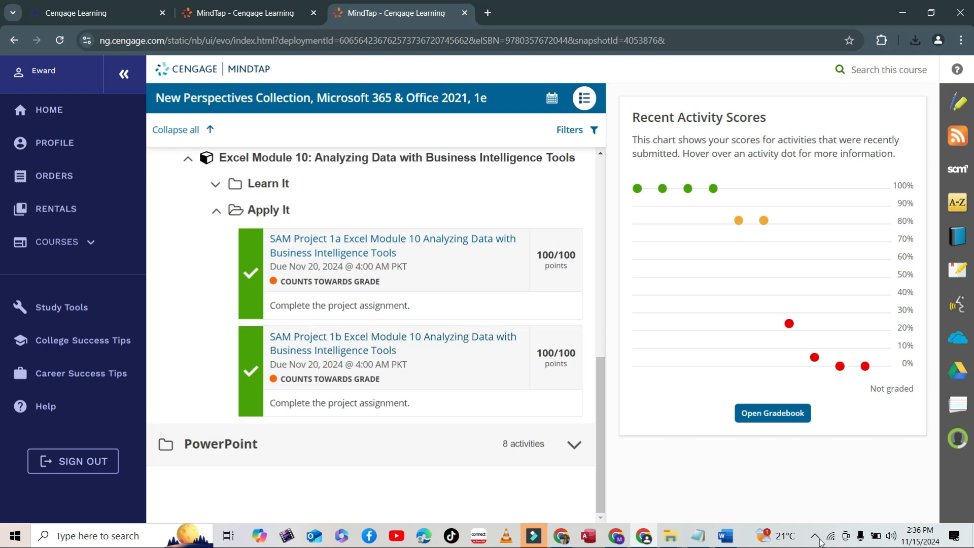
{"action": "left_click", "coordinate": [816, 536]}
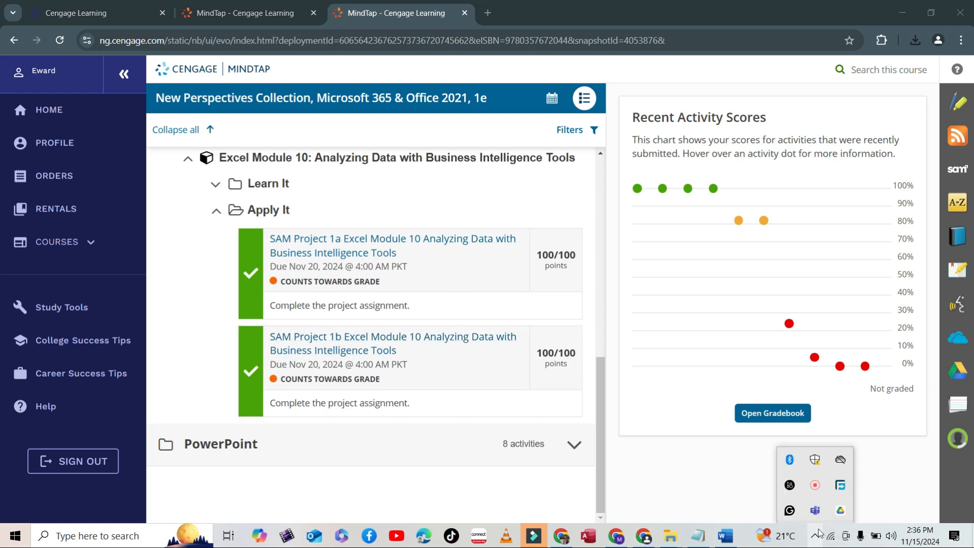
{"action": "left_click", "coordinate": [815, 485]}
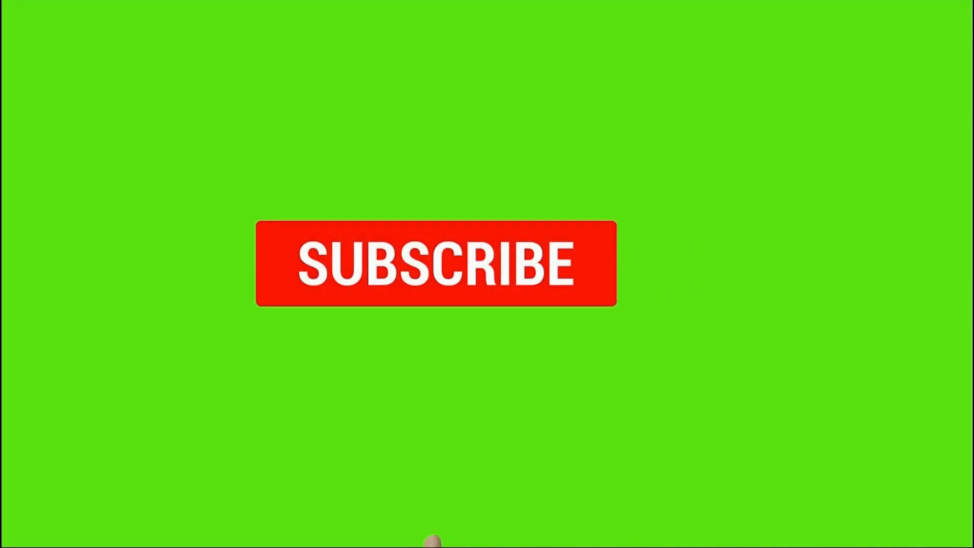